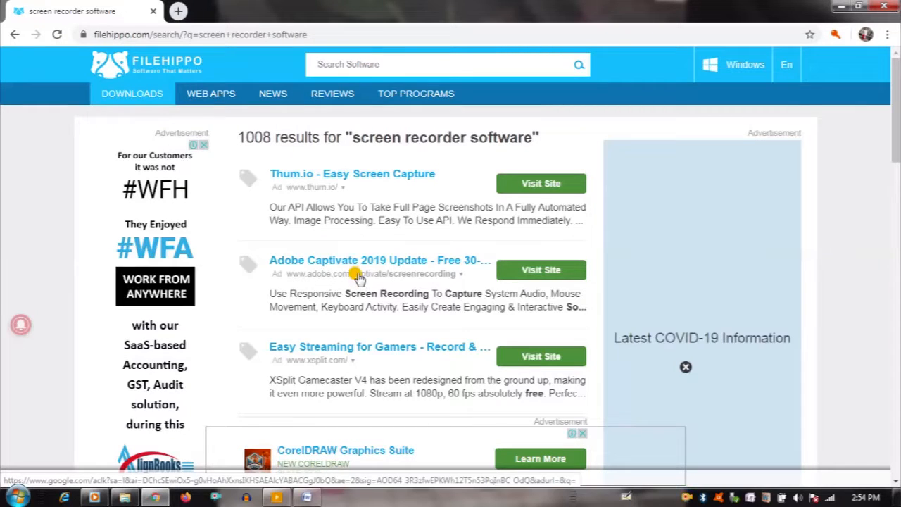
# - Look through the FileHippo search results for screen recorder software
pyautogui.scroll(-10, 358, 276)
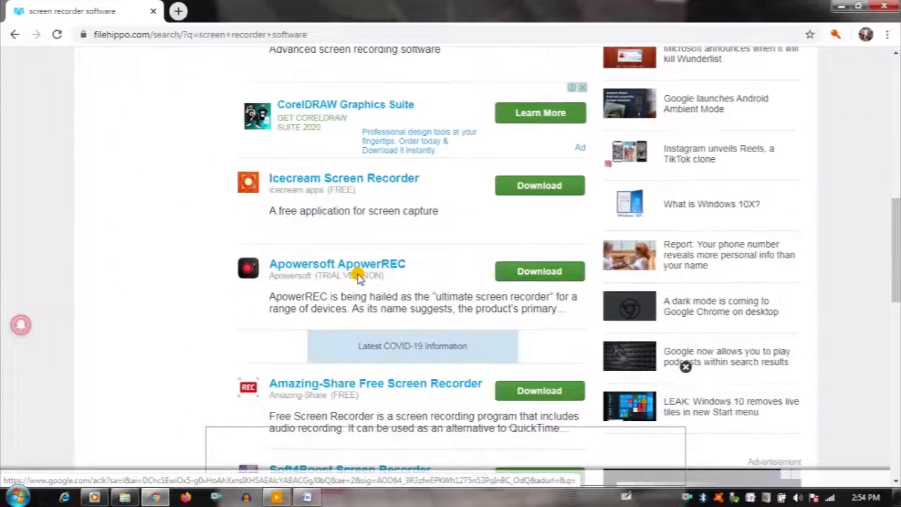
pyautogui.scroll(-4, 357, 277)
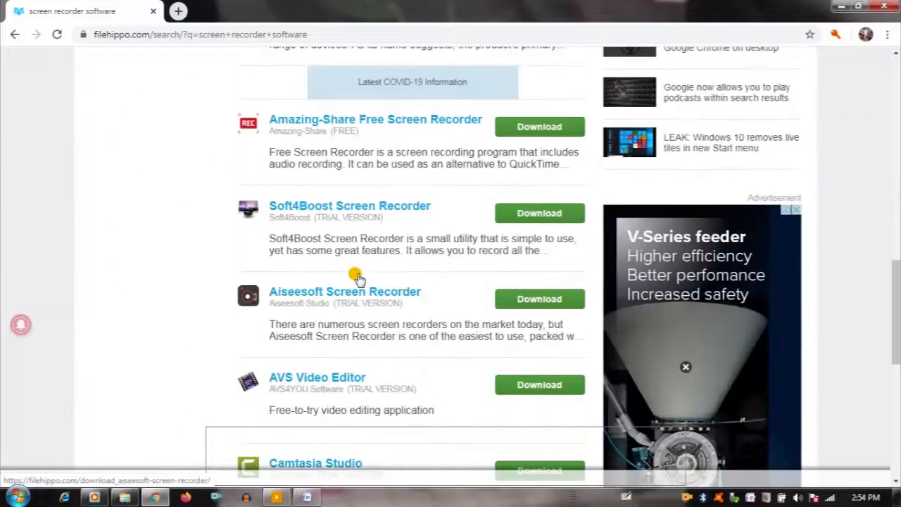
pyautogui.scroll(-6, 358, 277)
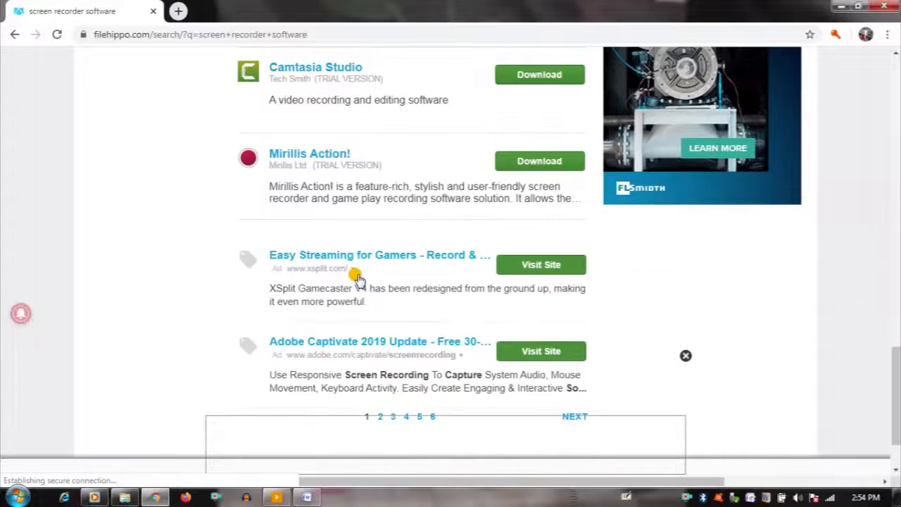
pyautogui.scroll(9, 358, 276)
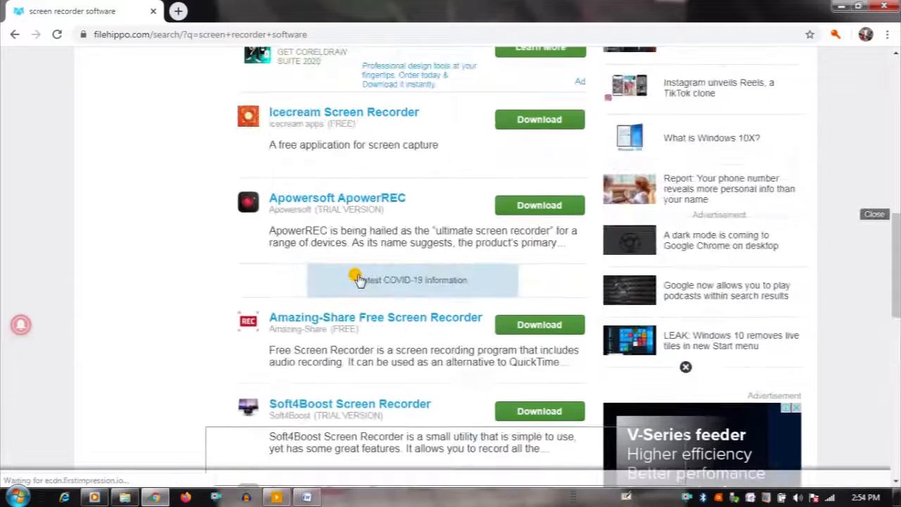
pyautogui.scroll(4, 357, 276)
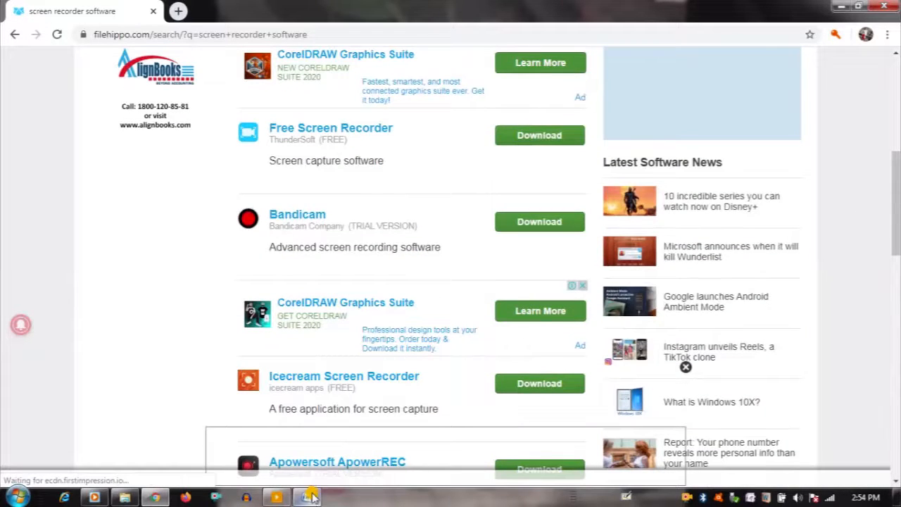
# - Switch to the Word document and read its instructions on the FileHippo website and the Apowersoft screen recorder search
pyautogui.click(307, 496)
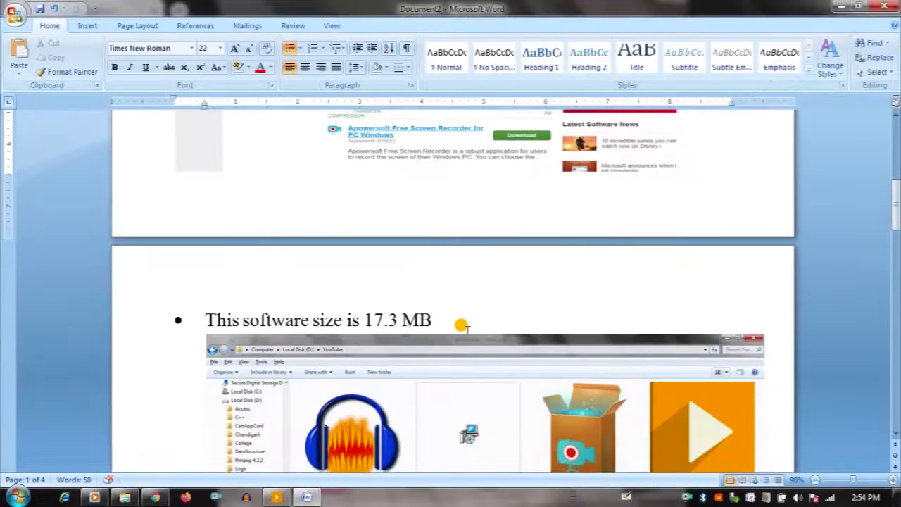
pyautogui.scroll(3, 461, 322)
pyautogui.scroll(4, 461, 325)
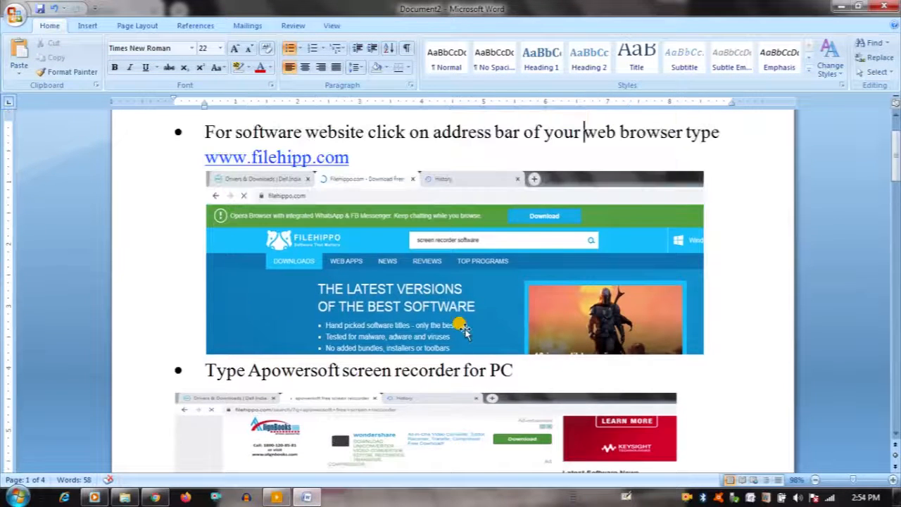
pyautogui.scroll(-2, 460, 326)
pyautogui.scroll(-1, 454, 327)
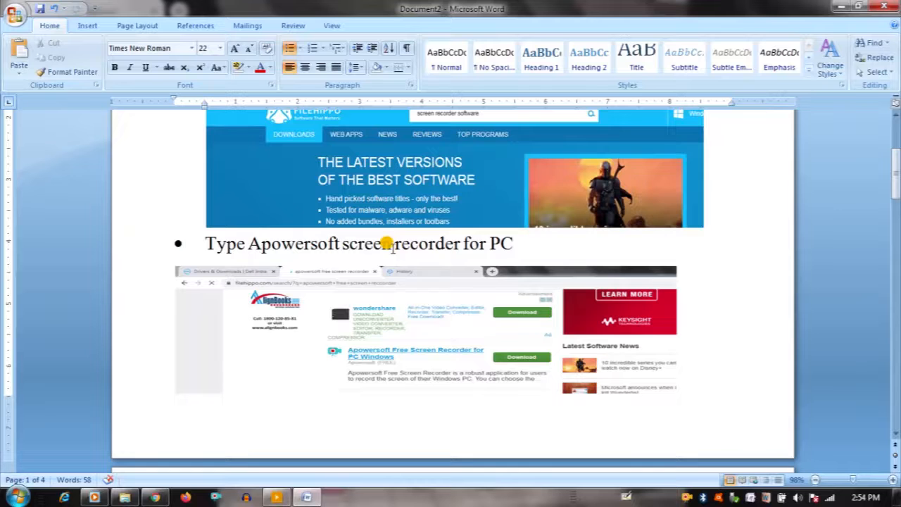
# - Switch to Chrome, search FileHippo for "apowersoft" and look through the listed programs
pyautogui.click(163, 495)
pyautogui.scroll(6, 439, 177)
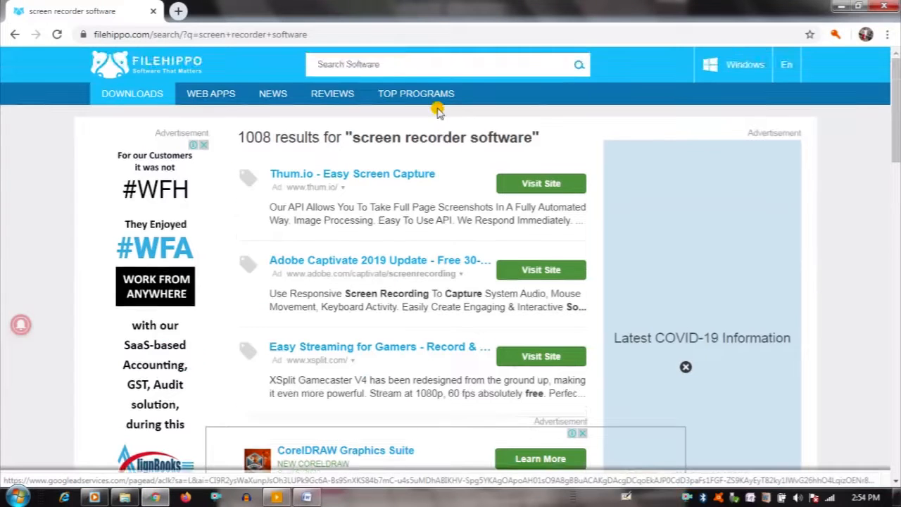
pyautogui.write('a')
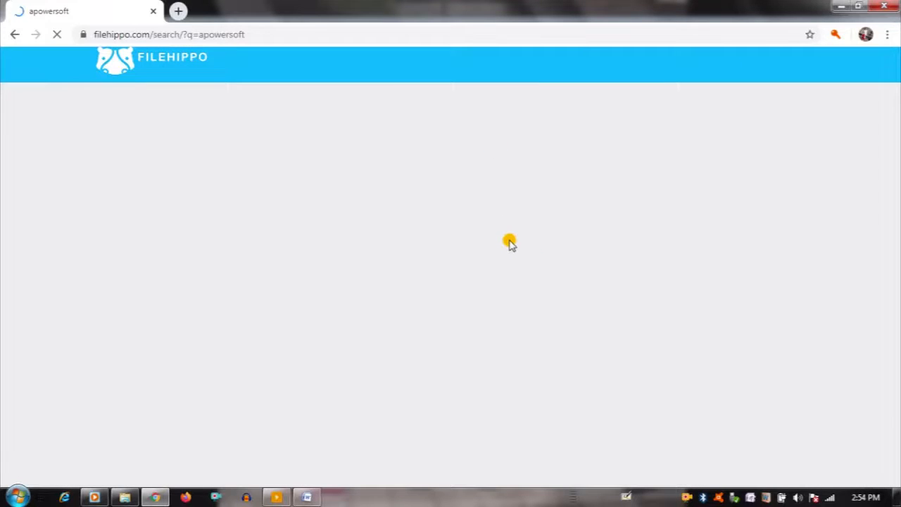
pyautogui.scroll(-3, 510, 244)
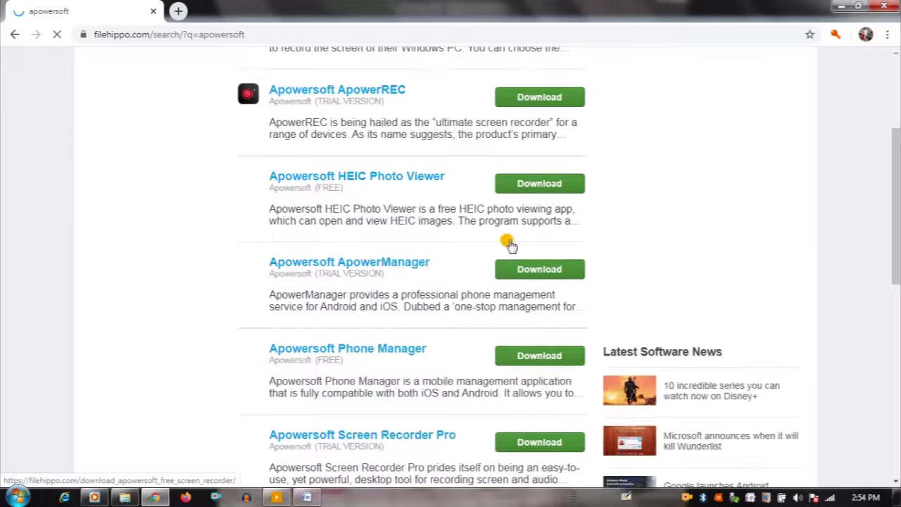
pyautogui.scroll(-2, 511, 244)
pyautogui.scroll(3, 511, 244)
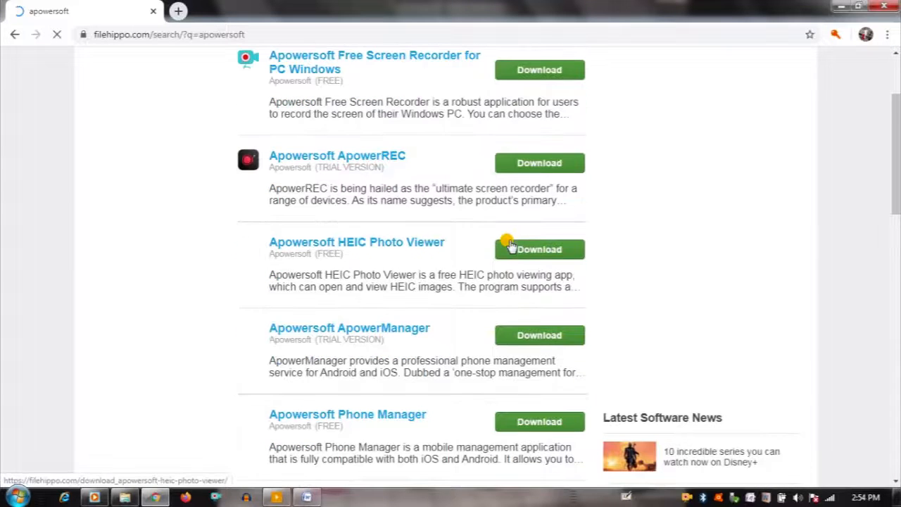
pyautogui.scroll(2, 510, 245)
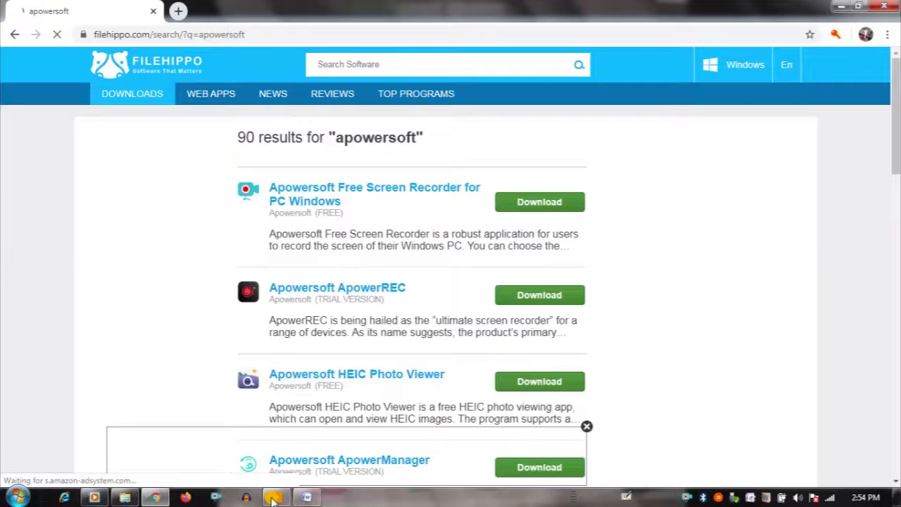
# - Return to the Word document and read on from the Apowersoft search instruction to the software size note and its folder picture
pyautogui.click(306, 497)
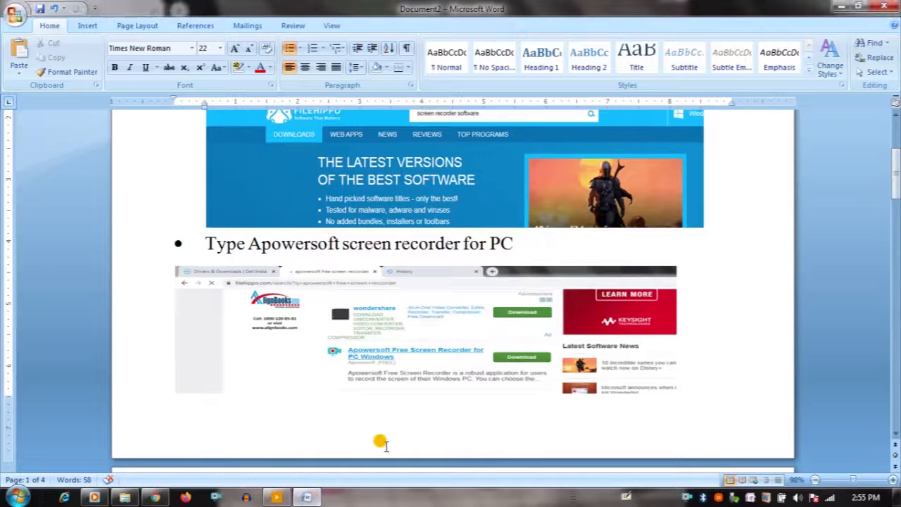
pyautogui.scroll(2, 476, 347)
pyautogui.scroll(-2, 476, 347)
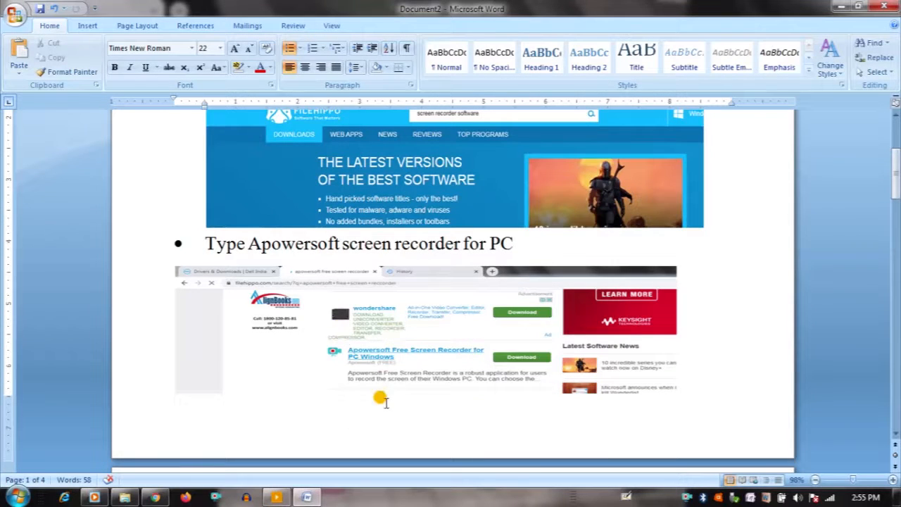
pyautogui.scroll(-1, 384, 380)
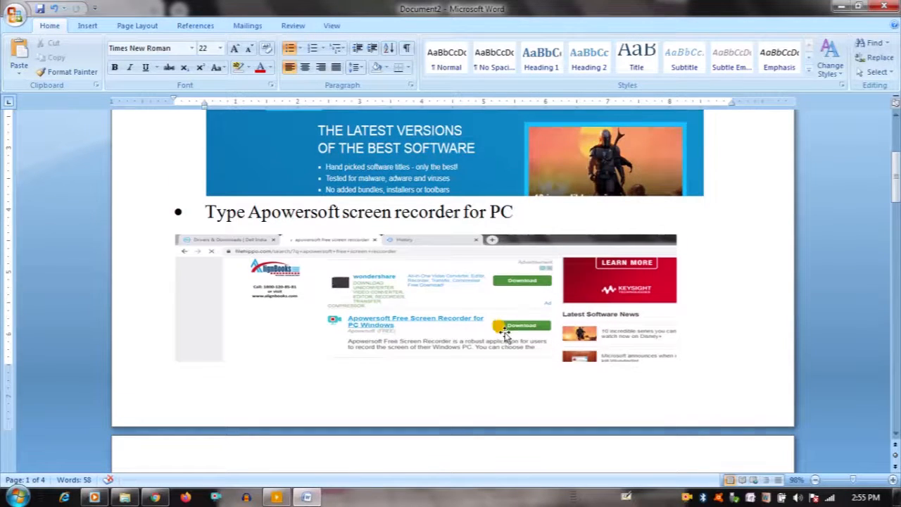
pyautogui.scroll(-2, 501, 324)
pyautogui.scroll(-1, 503, 273)
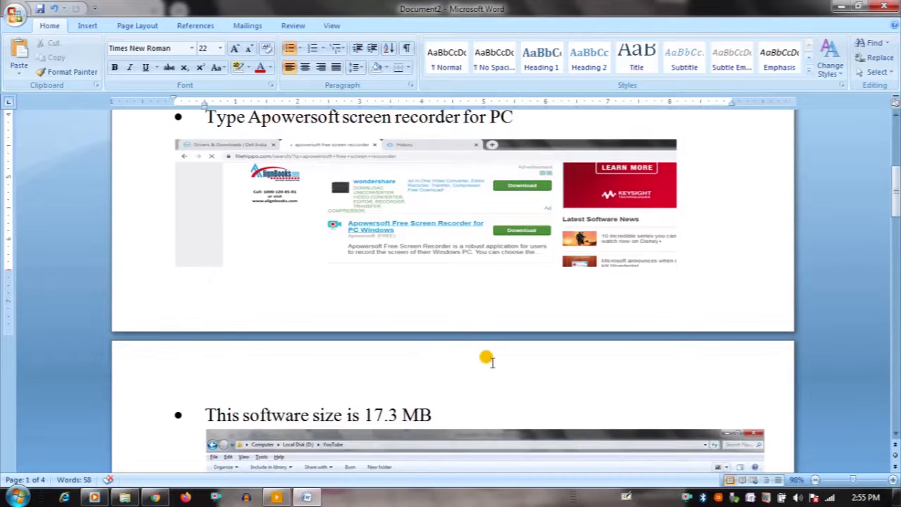
pyautogui.scroll(-2, 486, 358)
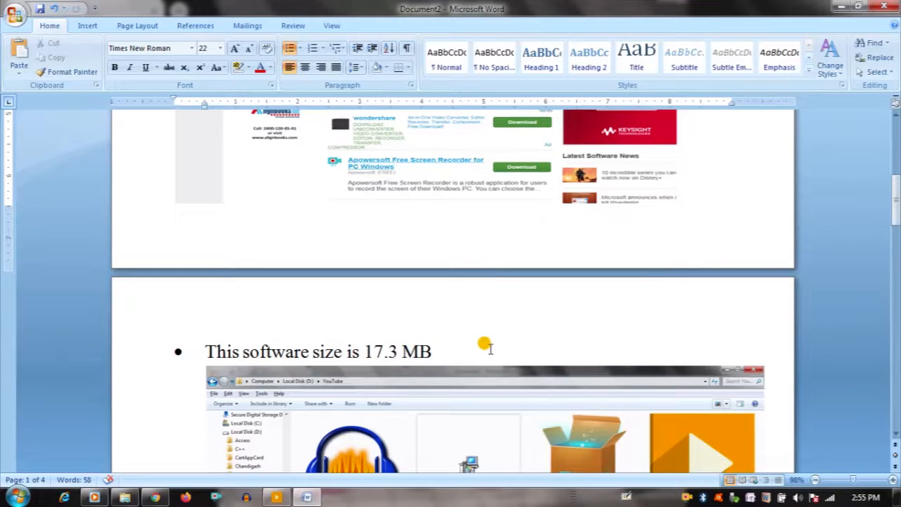
pyautogui.scroll(-4, 489, 346)
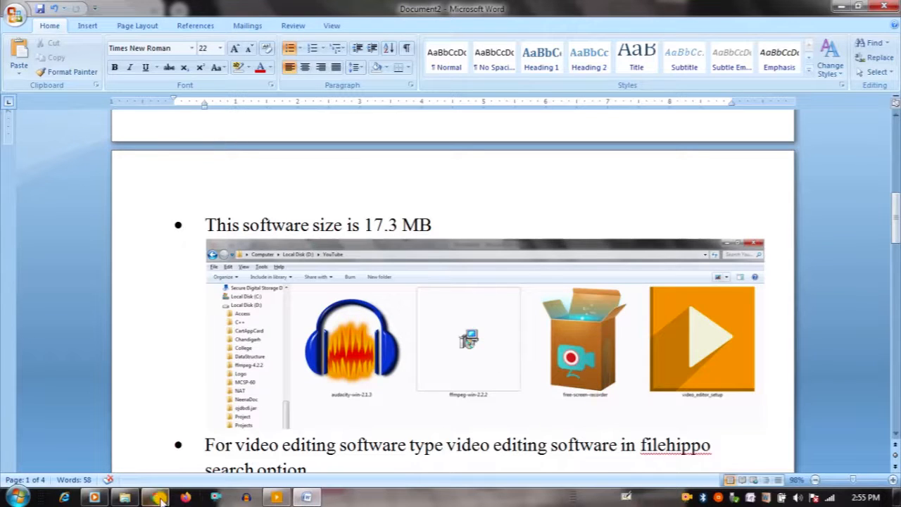
# - In Windows Explorer, open the YouTube folder on Local Disk (D:), view the free-screen-recorder installer, and minimize the window
pyautogui.click(125, 498)
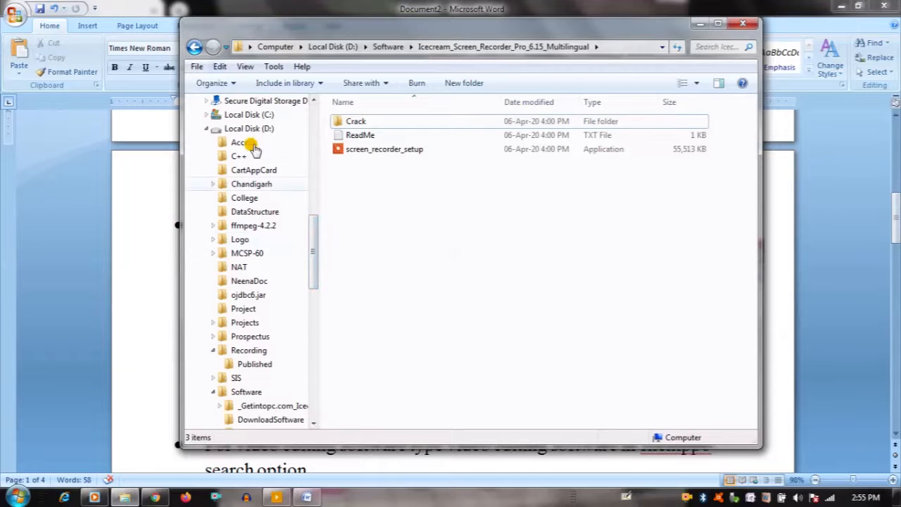
pyautogui.moveTo(312, 245)
pyautogui.mouseDown()
pyautogui.moveTo(308, 197)
pyautogui.moveTo(305, 230)
pyautogui.mouseUp()
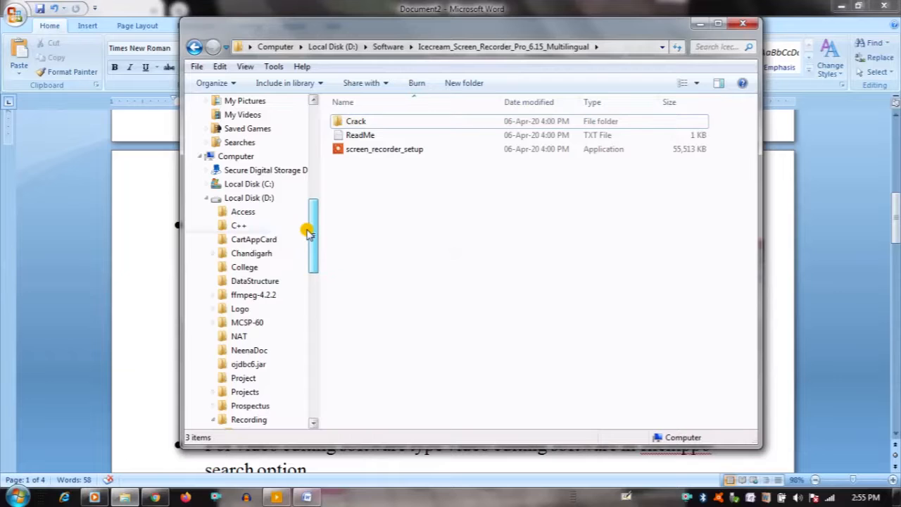
pyautogui.click(267, 200)
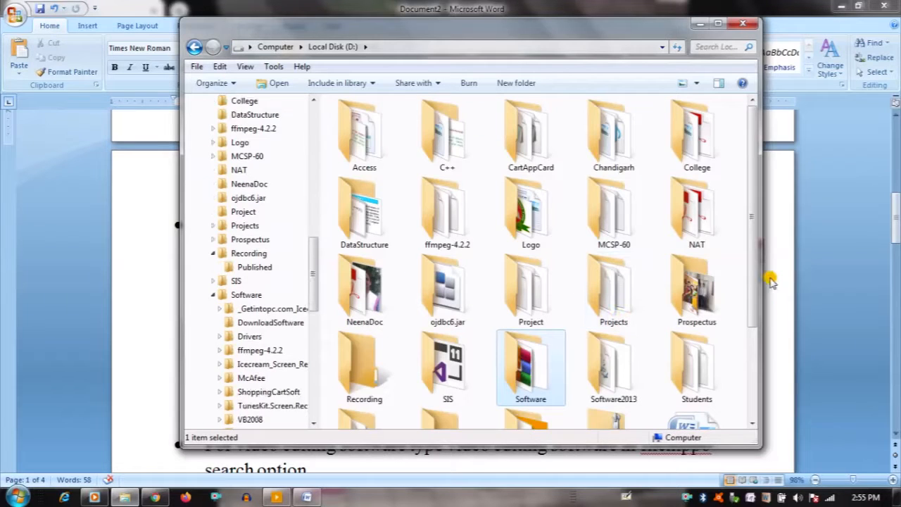
pyautogui.scroll(-2, 753, 288)
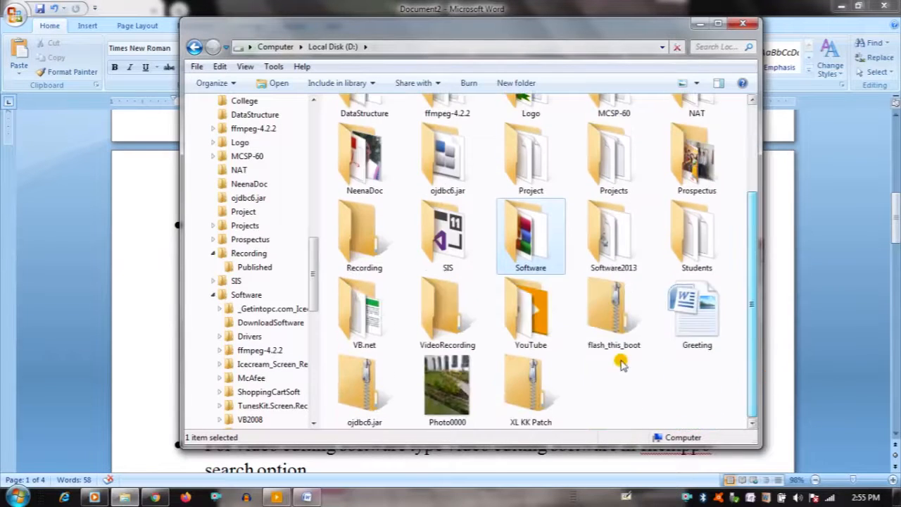
pyautogui.doubleClick(532, 326)
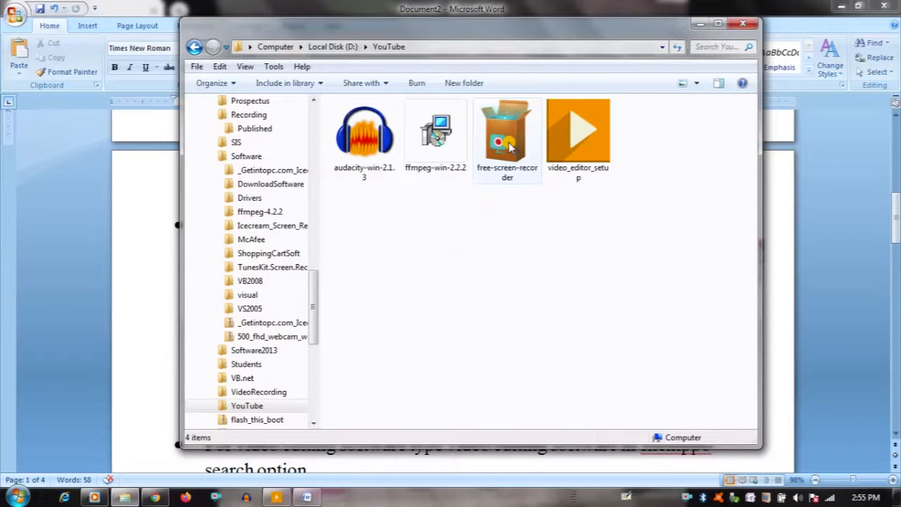
pyautogui.moveTo(509, 145)
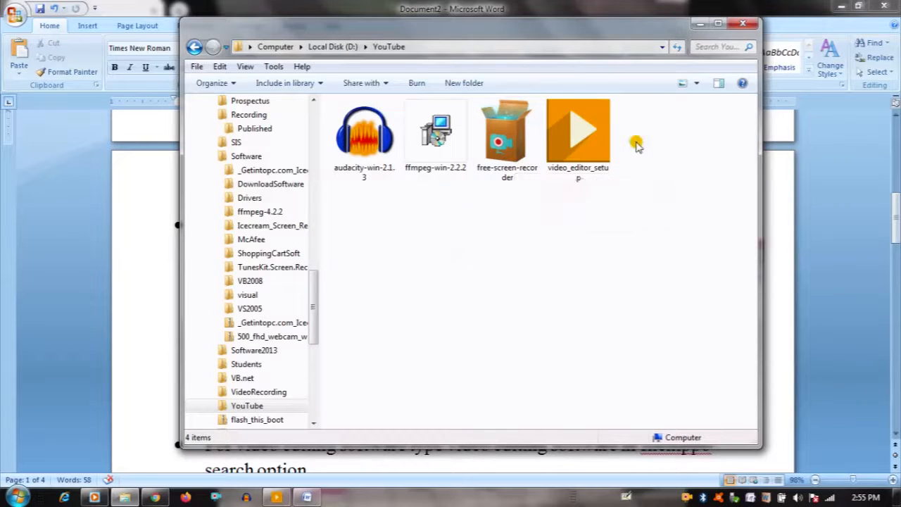
pyautogui.click(702, 25)
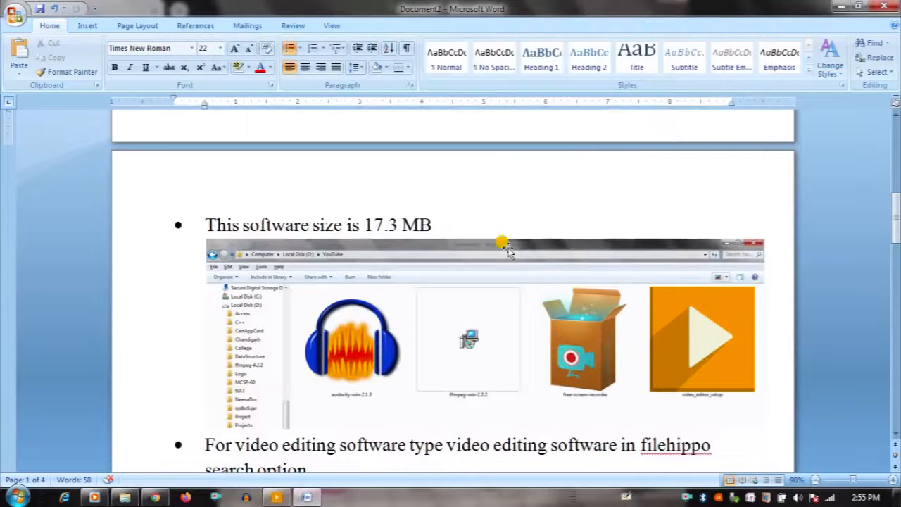
# - Back in Windows Explorer, open D:\Software and the Icecream_Screen_Recorder_Pro_6.15_Multilingual folder inside its zipped archive
pyautogui.scroll(-2, 503, 251)
pyautogui.scroll(5, 502, 247)
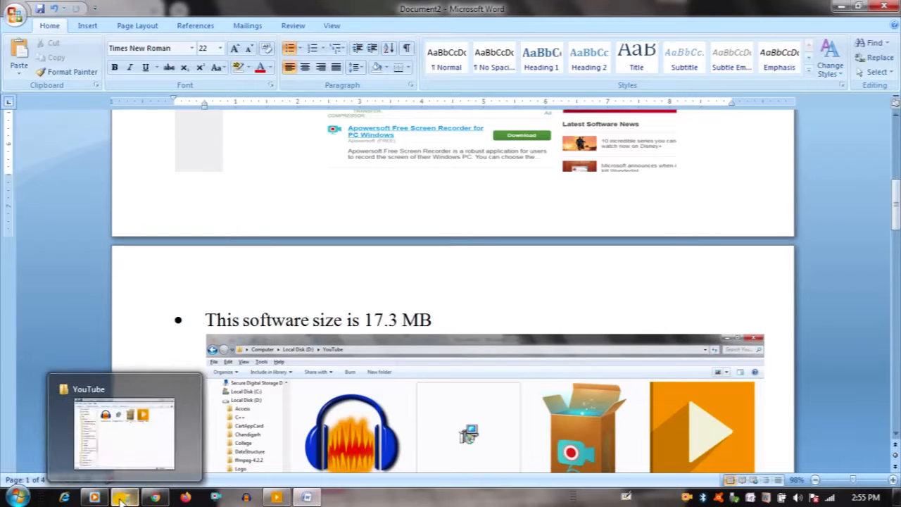
pyautogui.click(123, 498)
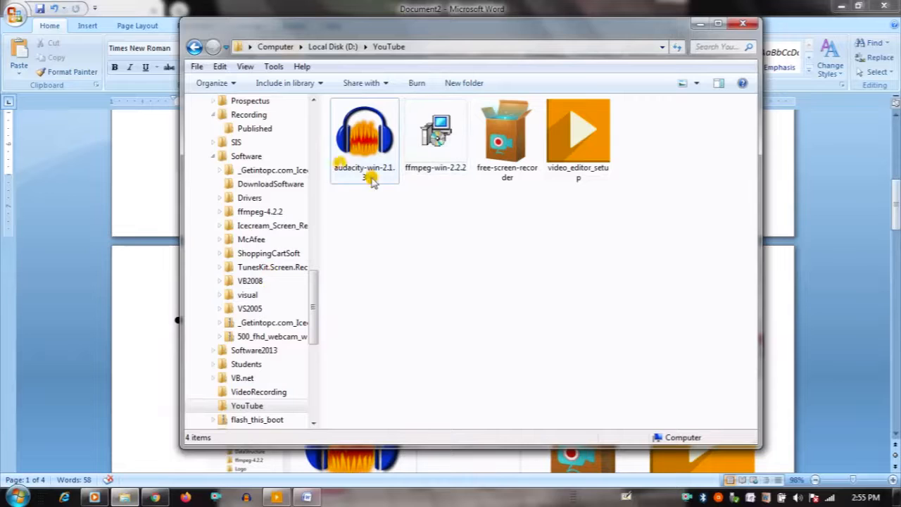
pyautogui.click(195, 47)
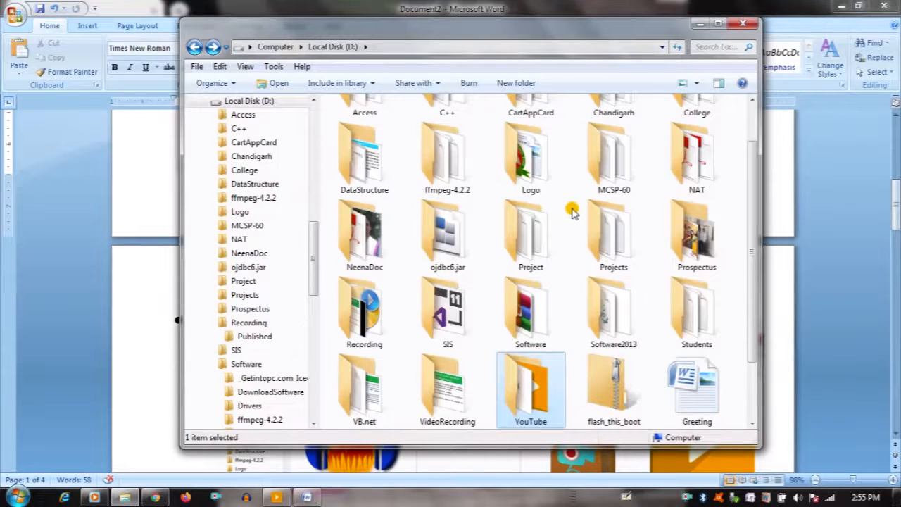
pyautogui.scroll(1, 572, 209)
pyautogui.scroll(-3, 572, 210)
pyautogui.doubleClick(542, 257)
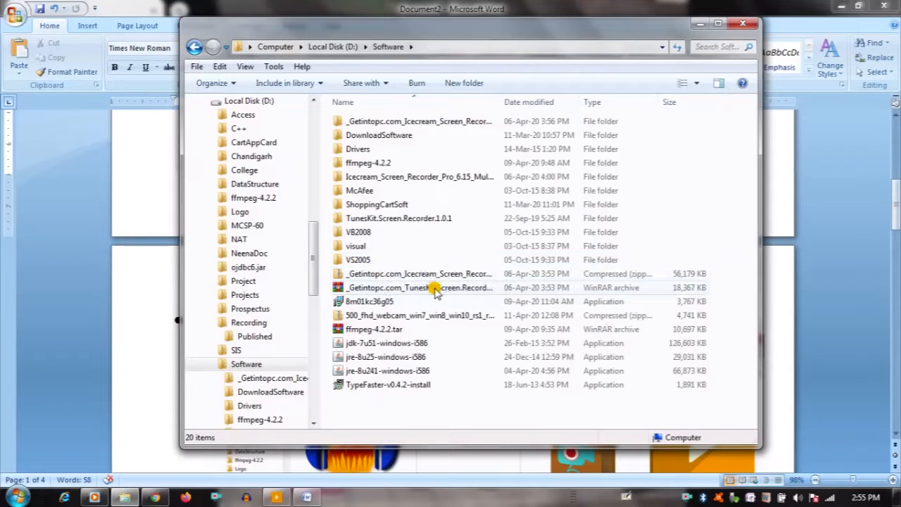
pyautogui.doubleClick(427, 275)
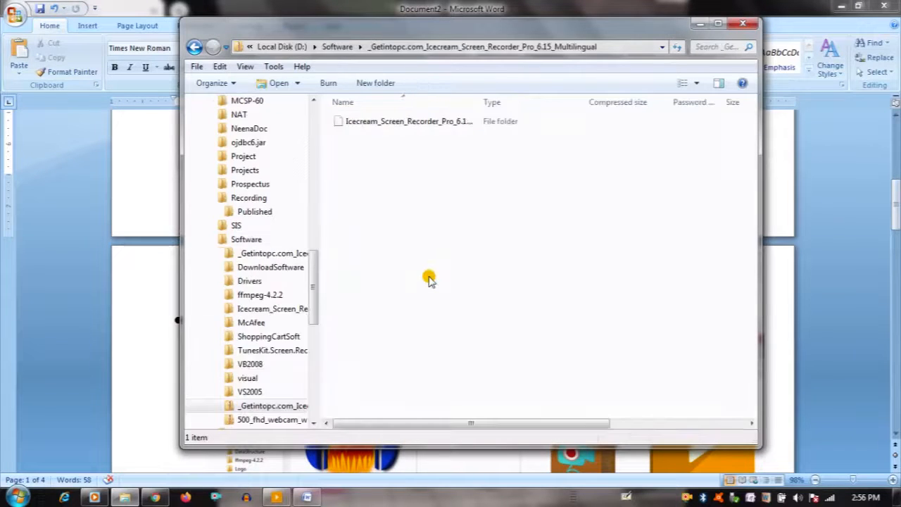
pyautogui.doubleClick(412, 121)
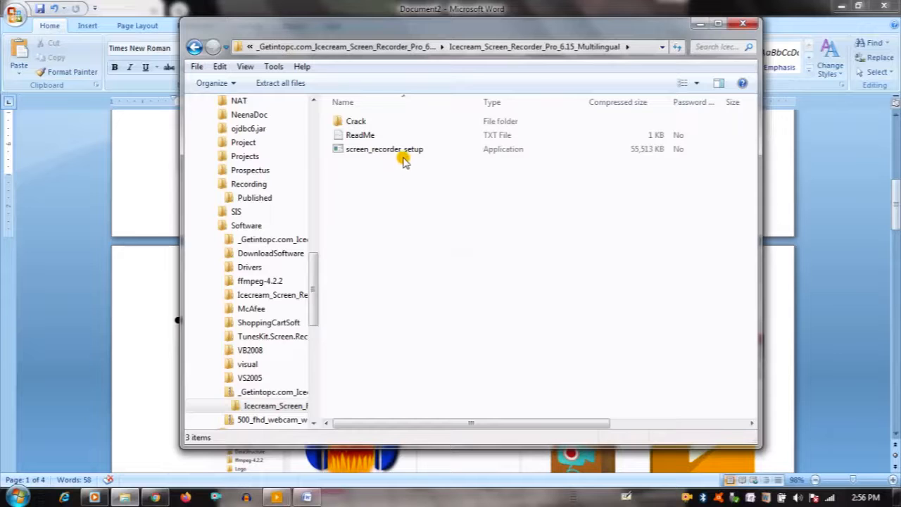
# - Run screen_recorder_setup directly from the zipped folder without extracting the files, and minimize the Explorer window
pyautogui.doubleClick(401, 154)
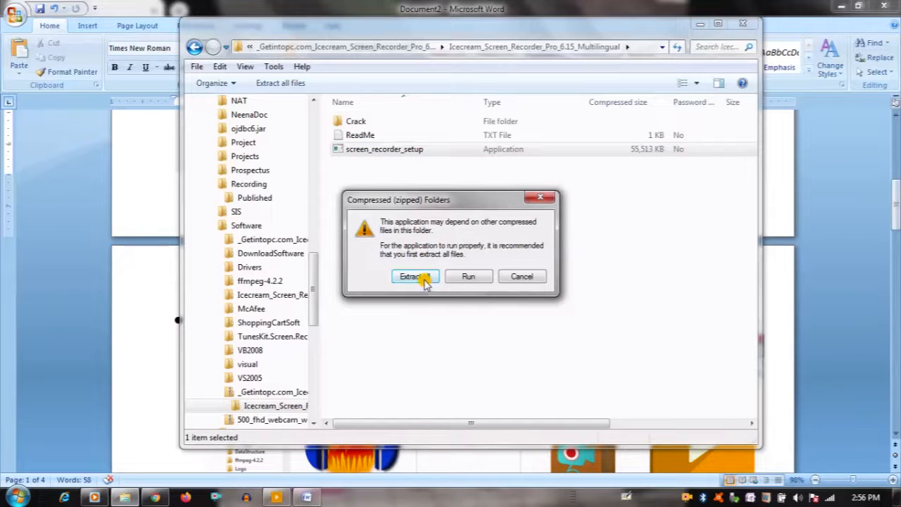
pyautogui.click(467, 277)
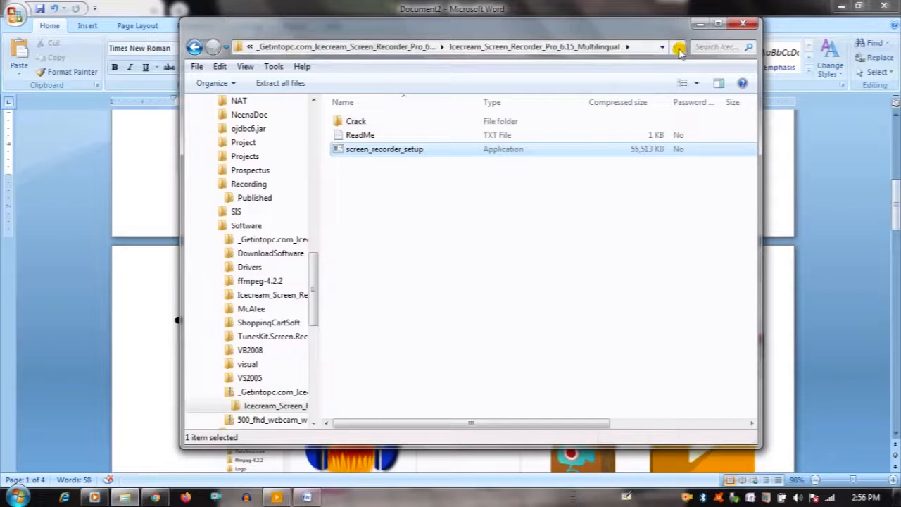
pyautogui.click(699, 25)
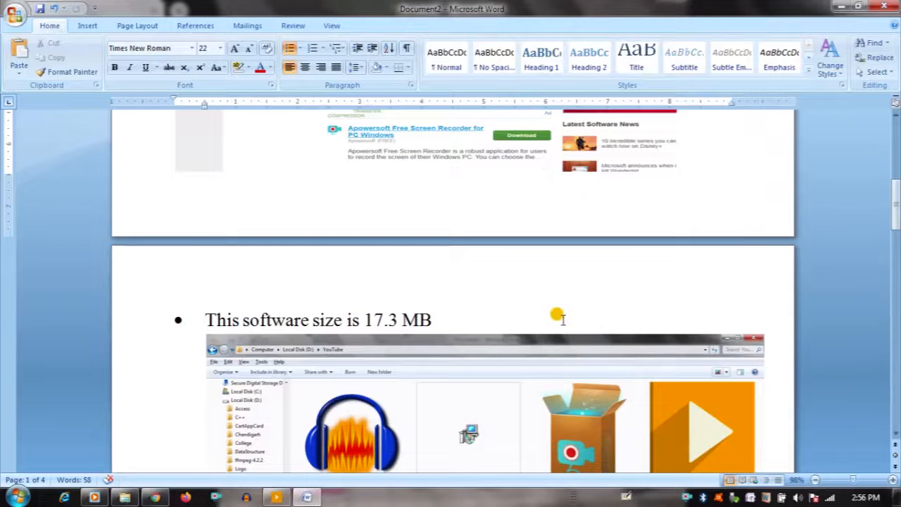
# - Review the software size note, the YouTube folder picture and the video editing software search instruction in the Word document
pyautogui.scroll(-2, 557, 316)
pyautogui.scroll(2, 532, 301)
pyautogui.scroll(-5, 526, 296)
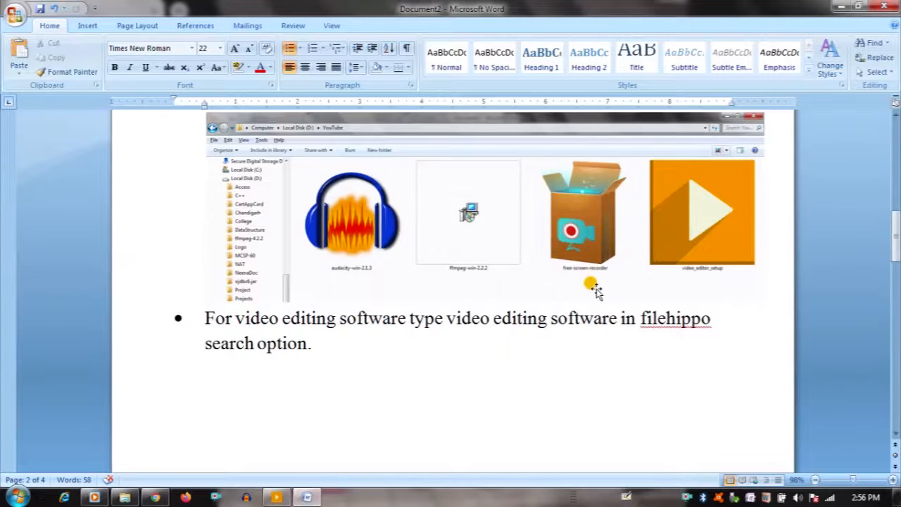
pyautogui.scroll(3, 599, 282)
pyautogui.scroll(-1, 594, 291)
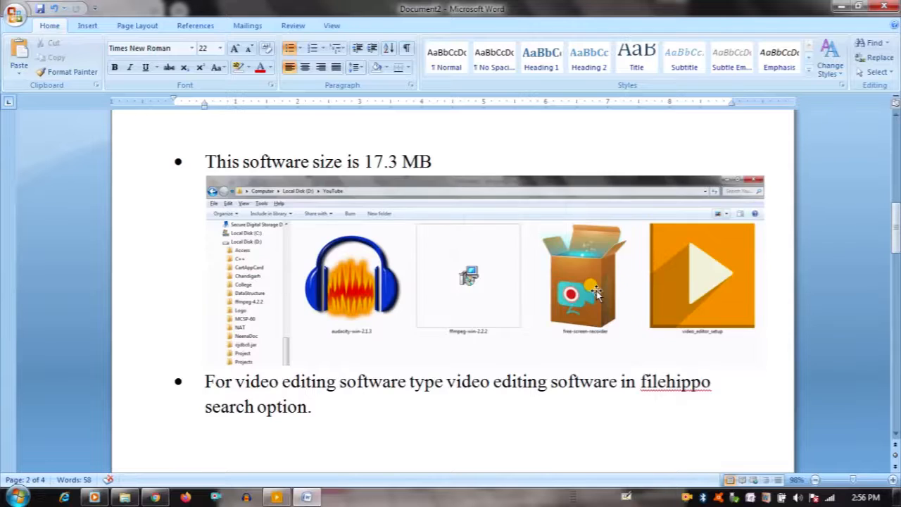
pyautogui.scroll(-2, 593, 287)
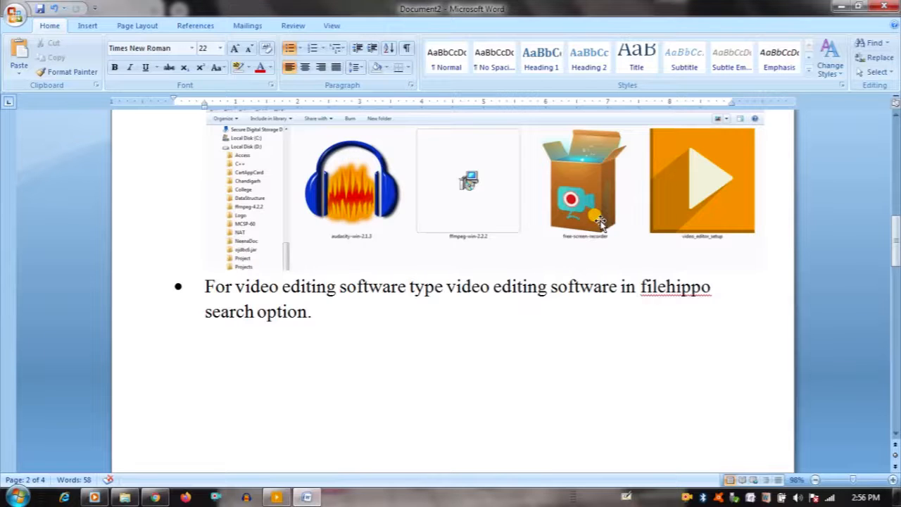
# - Allow screen_recorder_setup.exe from Icecream Apps to run and choose English as the installation language
pyautogui.doubleClick(599, 223)
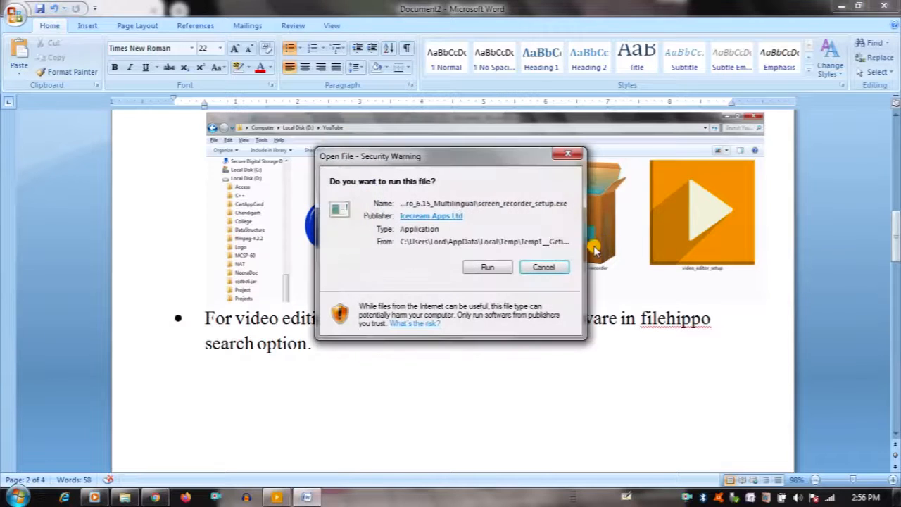
pyautogui.click(493, 267)
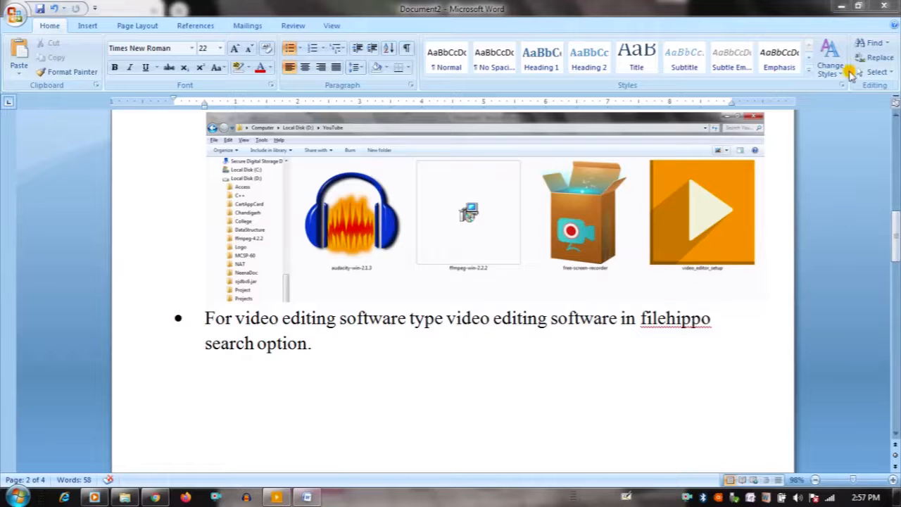
pyautogui.moveTo(893, 254); pyautogui.dragTo(892, 259)
pyautogui.scroll(3, 547, 364)
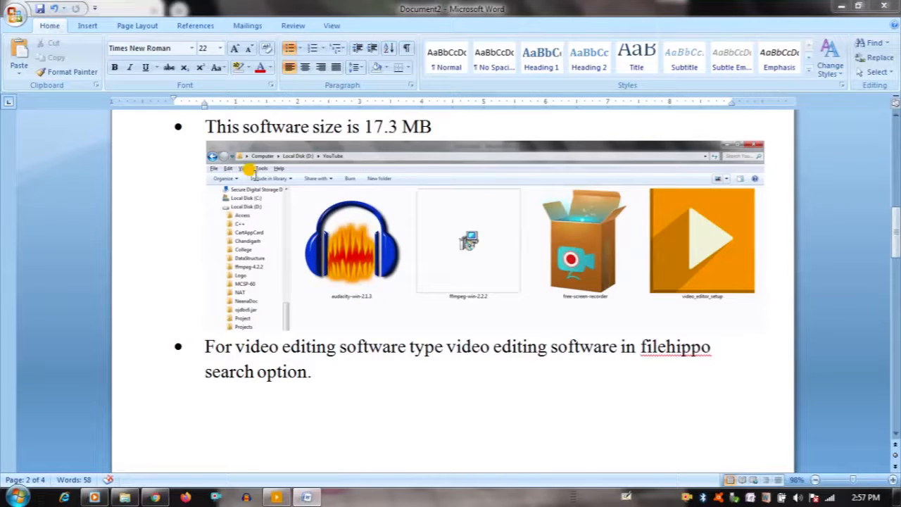
pyautogui.scroll(-2, 496, 341)
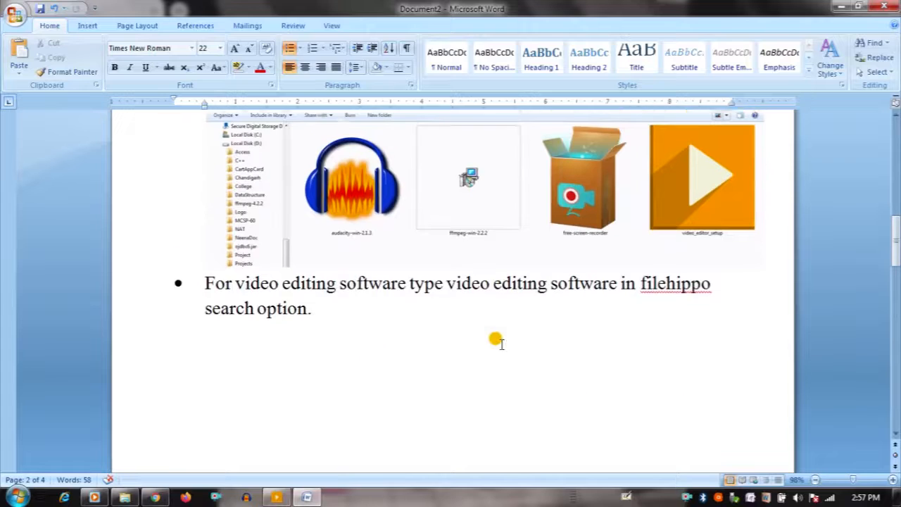
pyautogui.scroll(2, 496, 340)
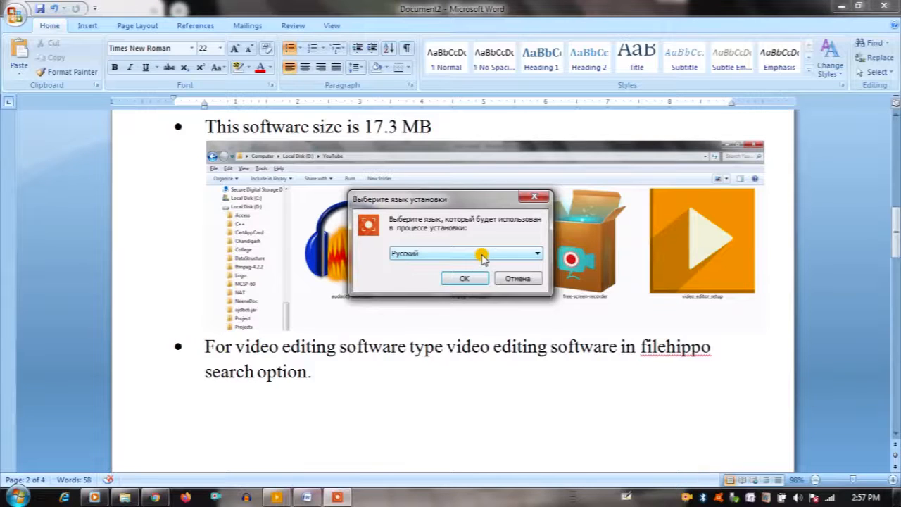
pyautogui.click(482, 255)
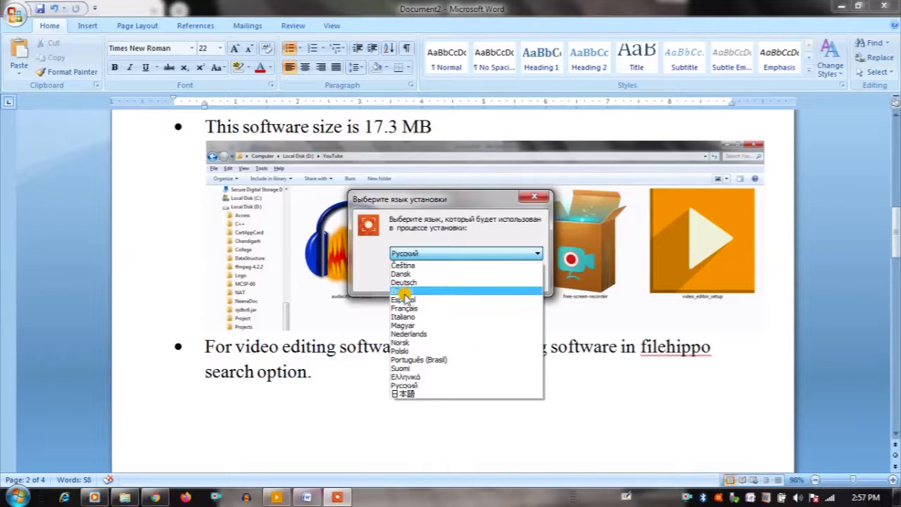
pyautogui.click(403, 291)
pyautogui.click(466, 278)
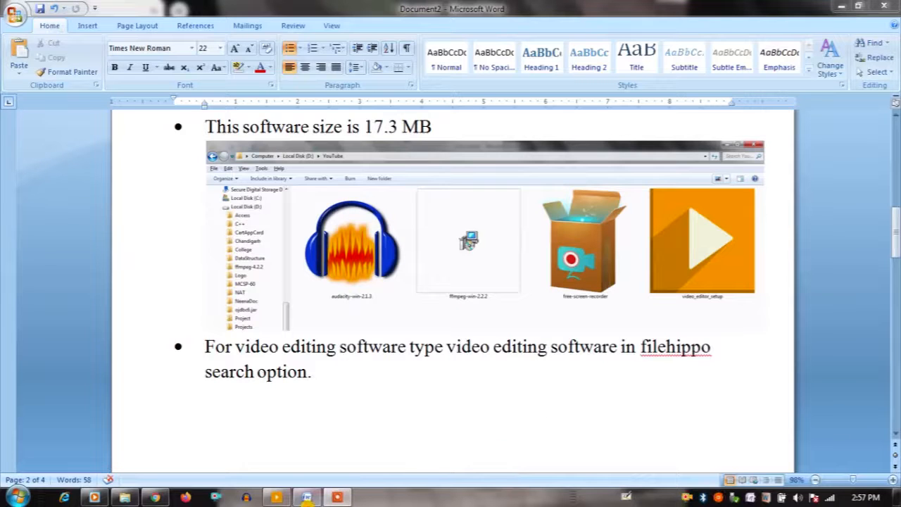
# - Accept the licence agreement and install Icecream Screen Recorder in C:\Program Files\Icecream Screen Recorder with the preselected additional tasks
pyautogui.scroll(-3, 428, 259)
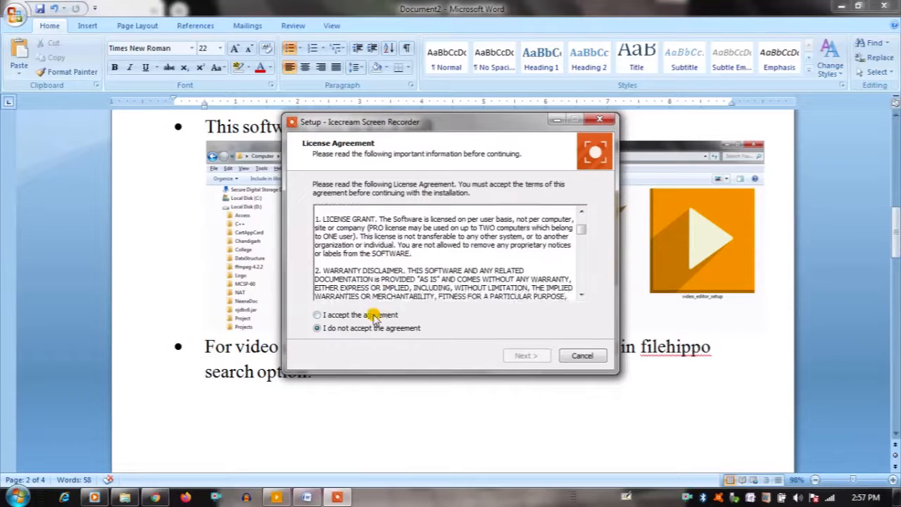
pyautogui.click(368, 315)
pyautogui.click(534, 358)
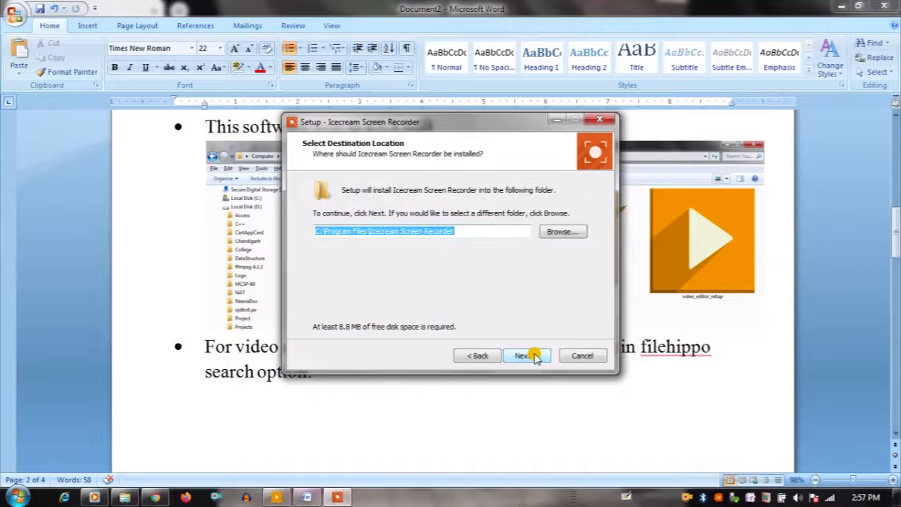
pyautogui.click(532, 357)
pyautogui.click(528, 356)
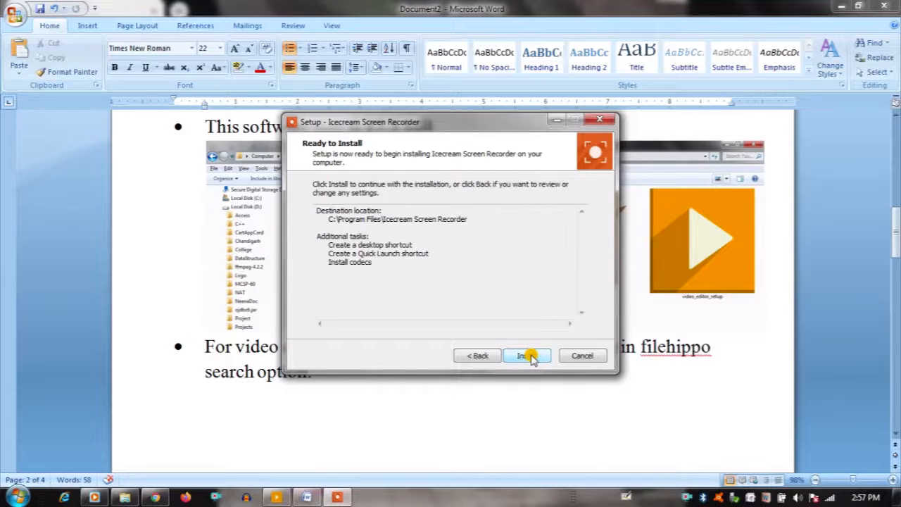
pyautogui.click(528, 356)
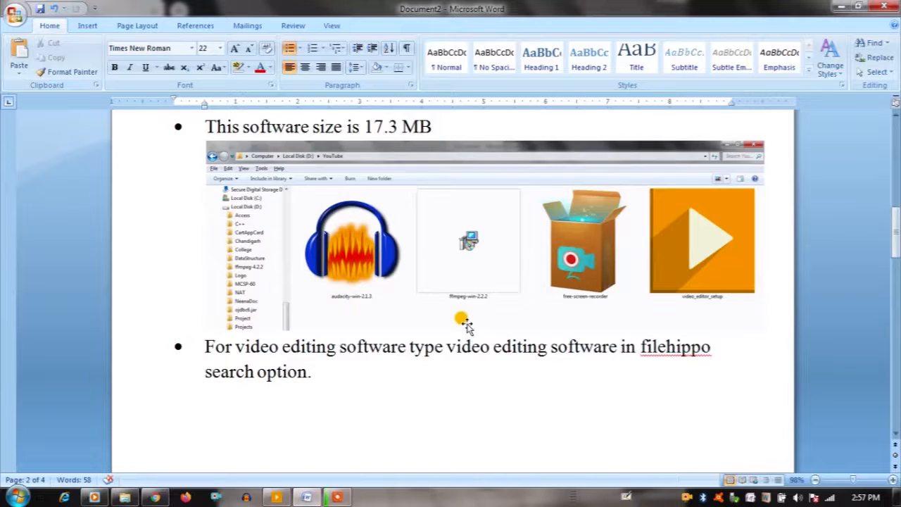
# - Read through the Word document from the video editing search instruction to the FileHippo download links for Apowersoft and Icecream Video Editor
pyautogui.scroll(-3, 462, 321)
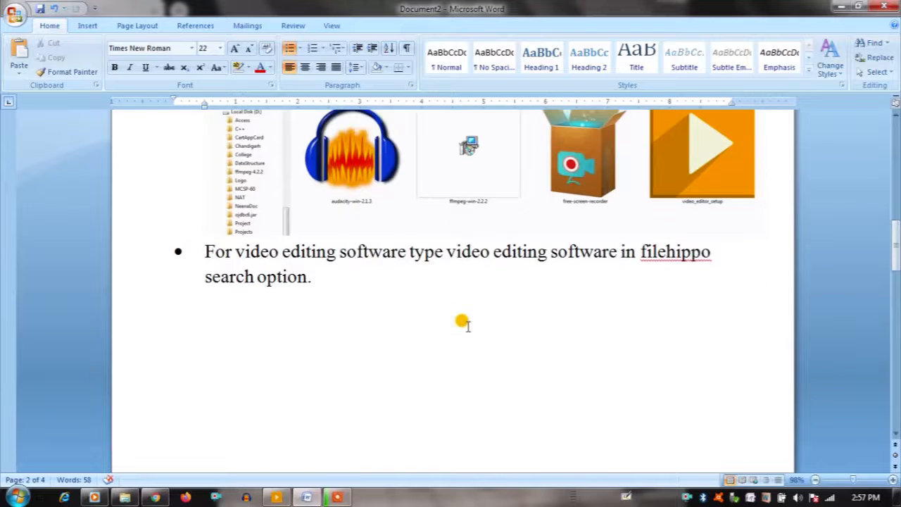
pyautogui.write('.')
pyautogui.scroll(-6, 539, 285)
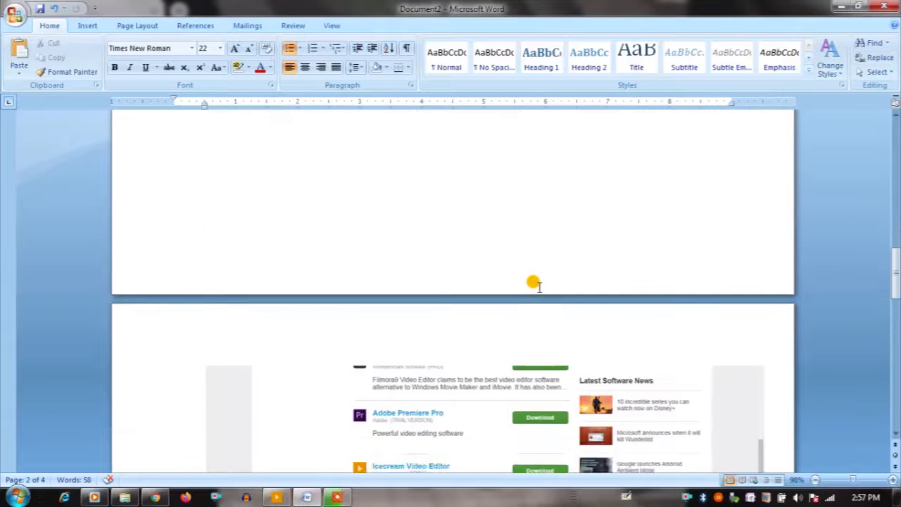
pyautogui.scroll(-2, 539, 285)
pyautogui.scroll(10, 539, 285)
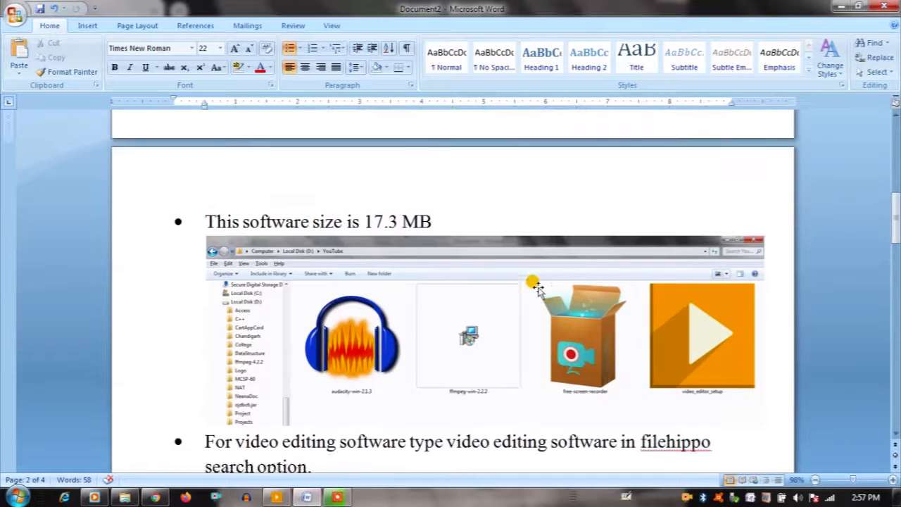
pyautogui.scroll(-8, 539, 288)
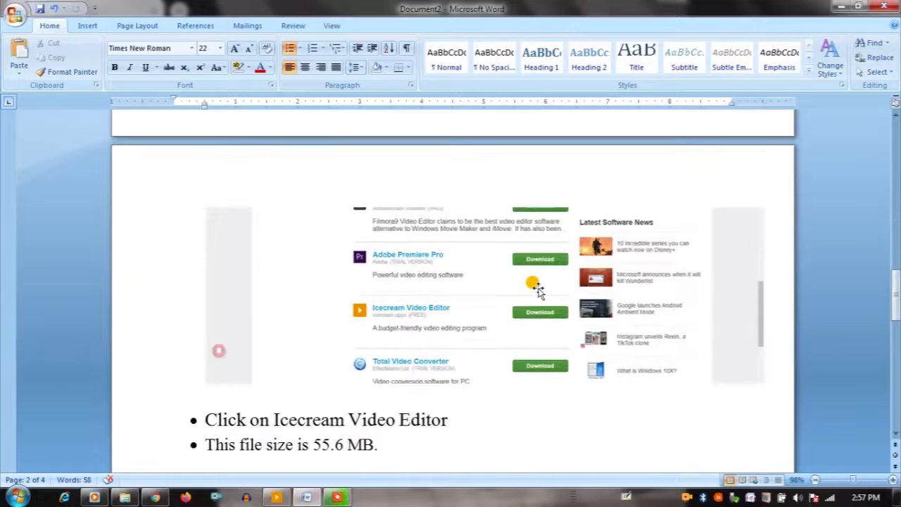
pyautogui.scroll(-5, 539, 289)
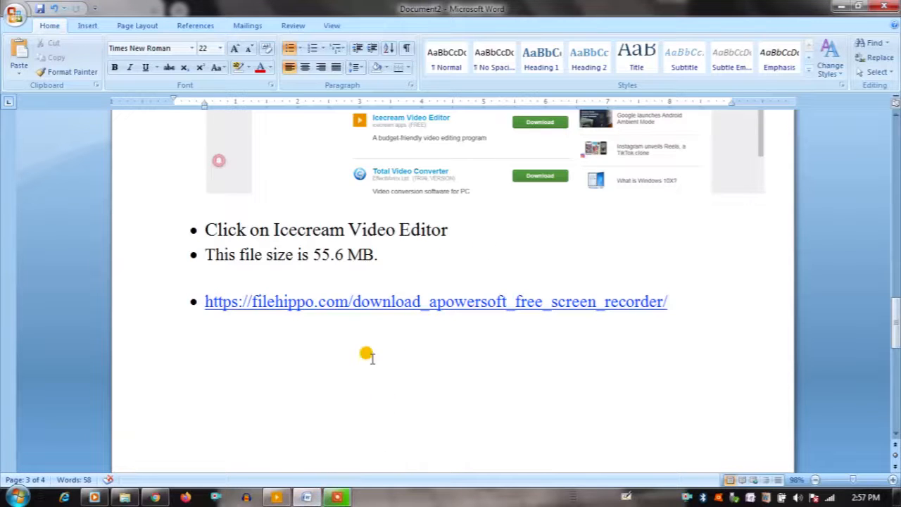
pyautogui.scroll(3, 366, 353)
pyautogui.scroll(-10, 382, 348)
pyautogui.scroll(-3, 424, 338)
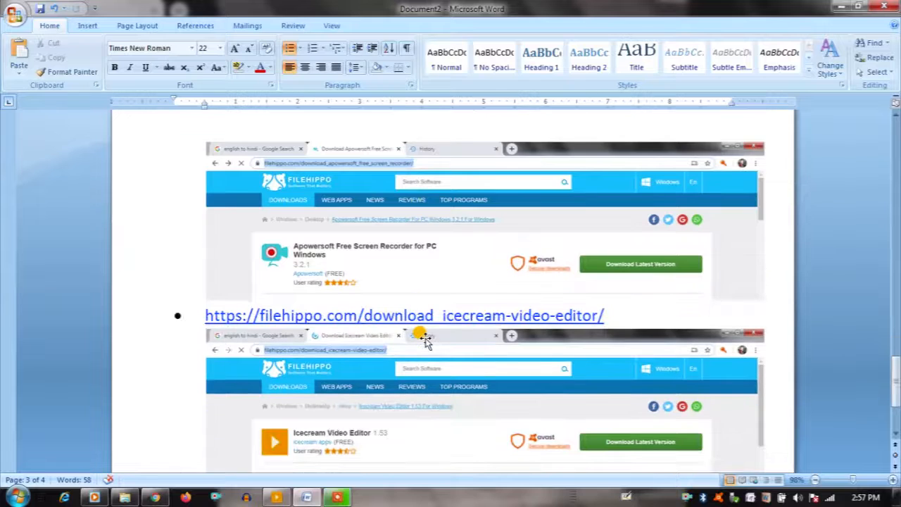
pyautogui.scroll(-3, 425, 338)
pyautogui.scroll(6, 423, 334)
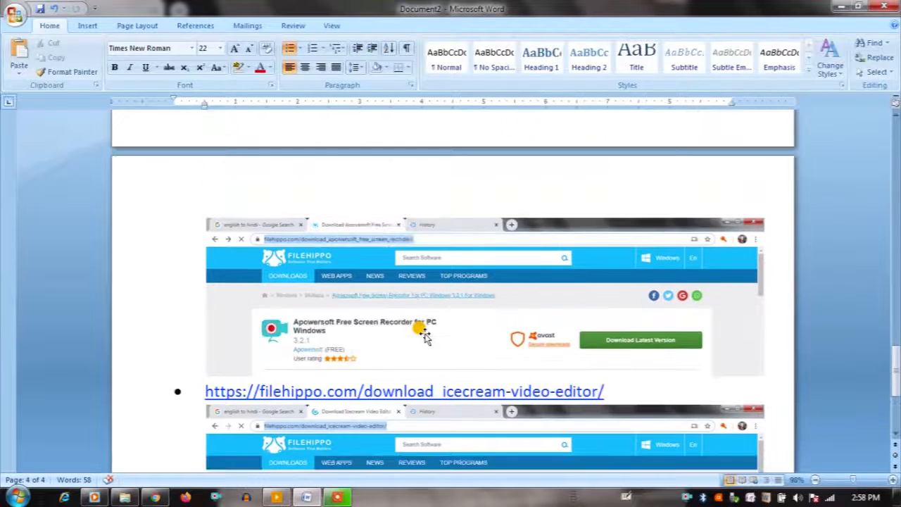
pyautogui.scroll(-5, 419, 331)
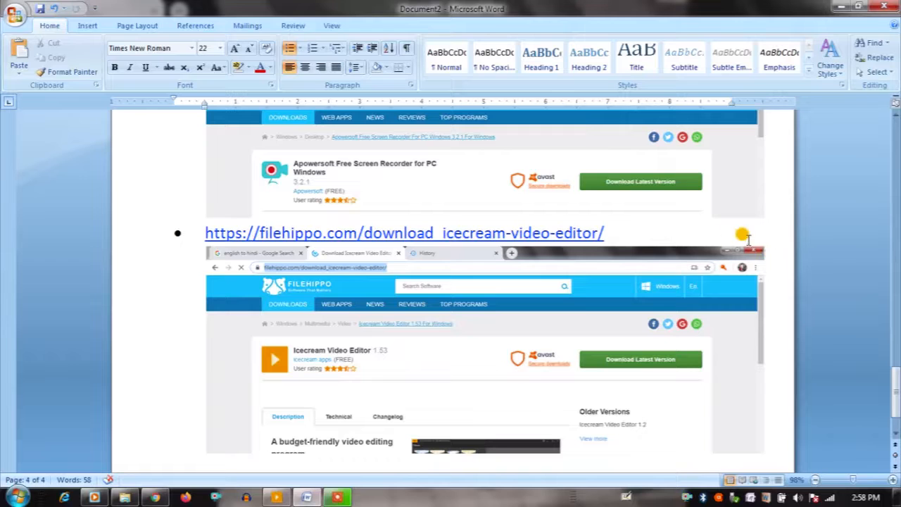
# - Add a new bulleted line directly below the Icecream Video Editor download link
pyautogui.click(634, 229)
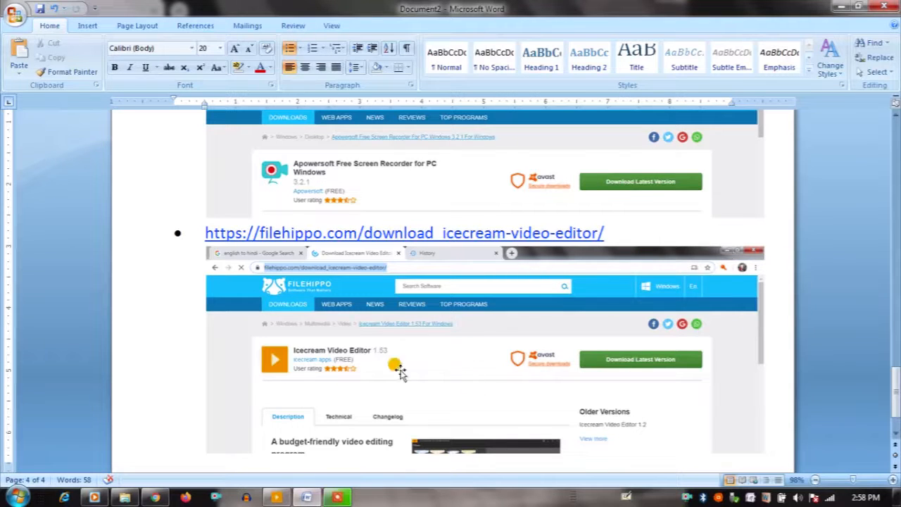
pyautogui.press('Return')
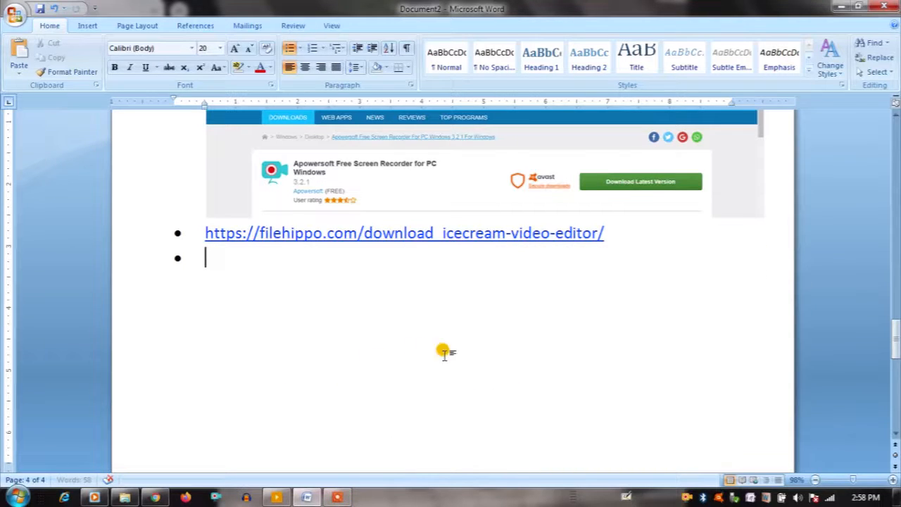
pyautogui.hotkey('ctrl', 'v')
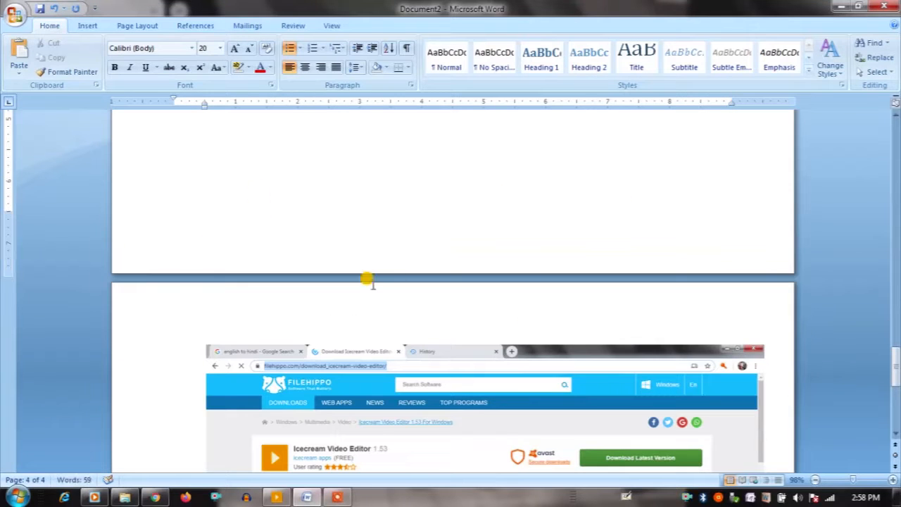
# - Look over the Icecream Video Editor page picture, the file size note and both FileHippo download links in the document
pyautogui.scroll(-1, 352, 296)
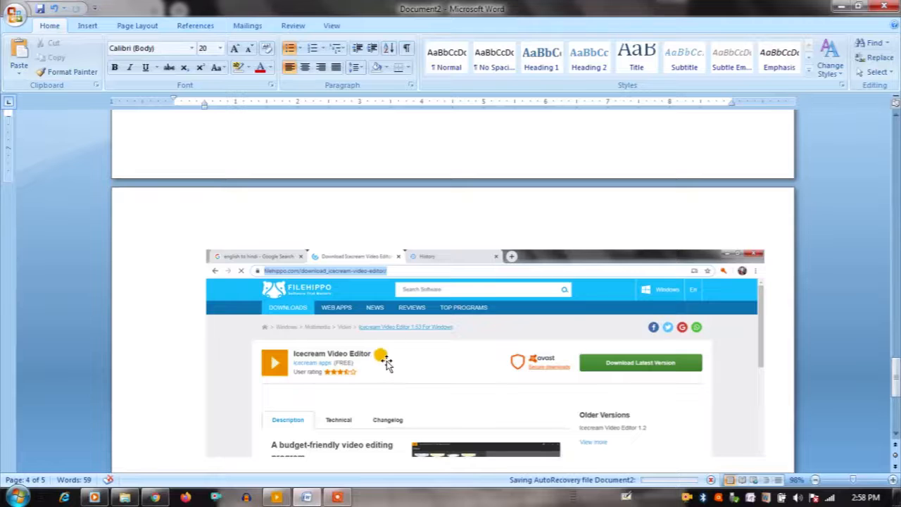
pyautogui.scroll(-4, 388, 361)
pyautogui.scroll(8, 397, 360)
pyautogui.scroll(10, 399, 356)
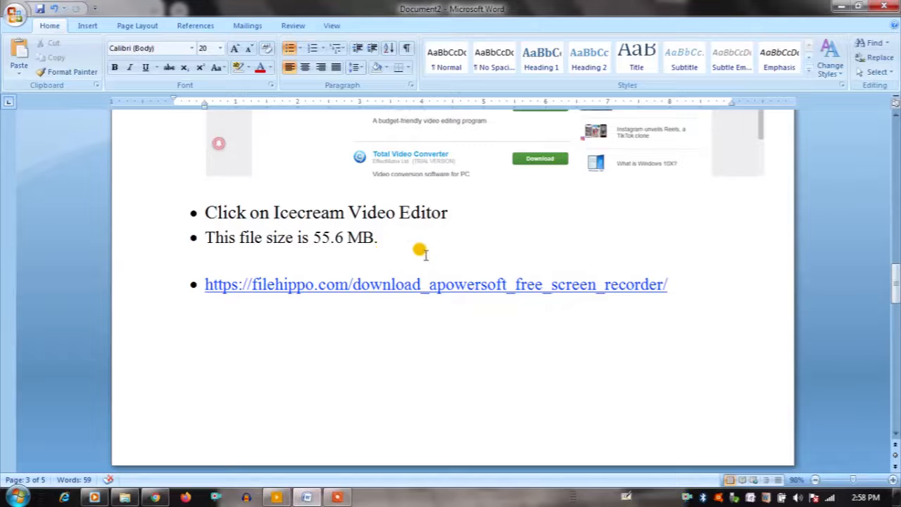
pyautogui.scroll(-5, 446, 261)
pyautogui.scroll(-8, 450, 266)
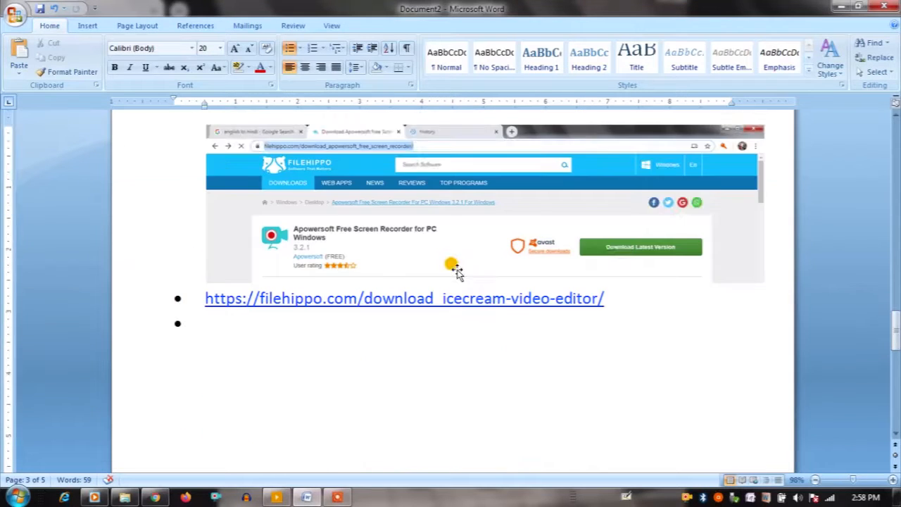
# - Bring up the Icecream Screen Recorder setup window to check the installation progress, and return to the Word document
pyautogui.click(337, 498)
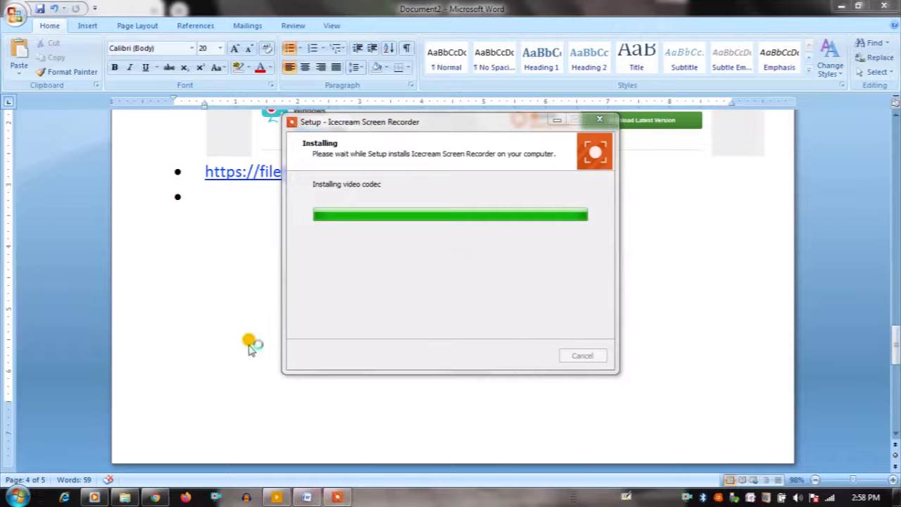
pyautogui.click(213, 291)
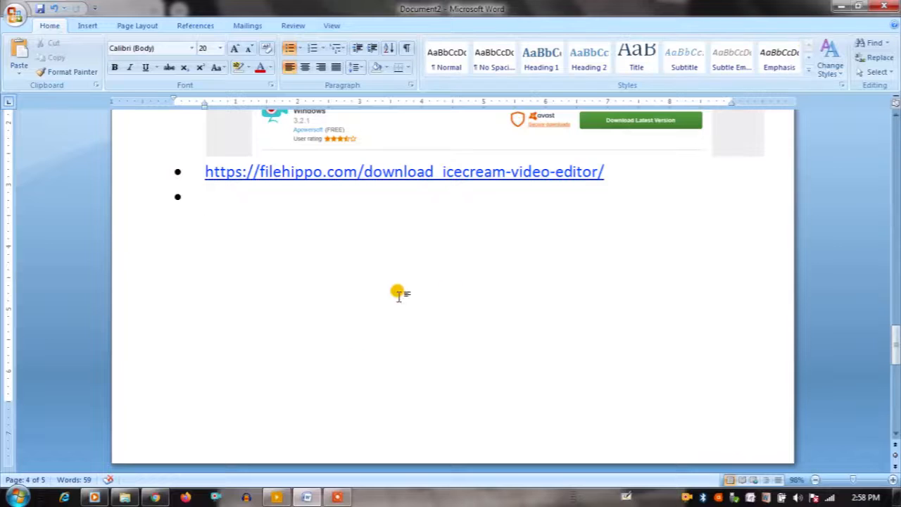
pyautogui.scroll(-3, 435, 209)
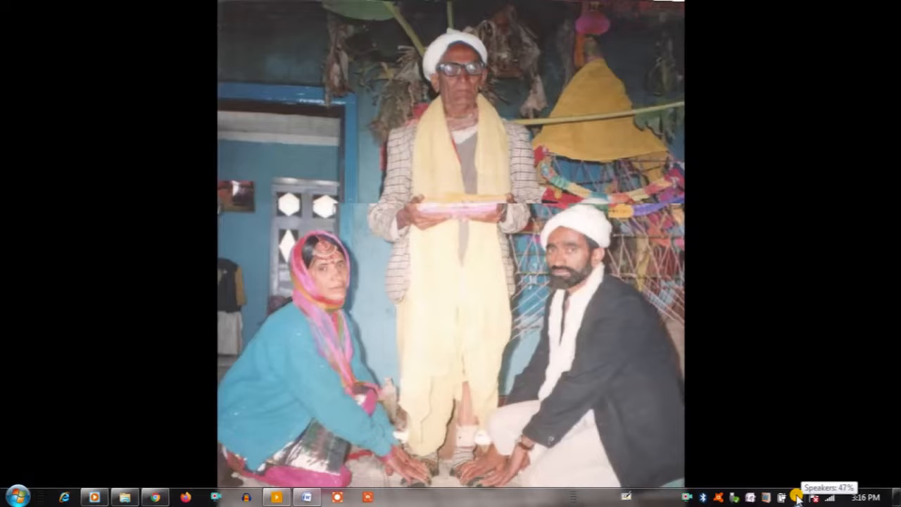
# - Open the Windows recording devices and display the properties of the default USB2.0 MIC microphone
pyautogui.rightClick(797, 497)
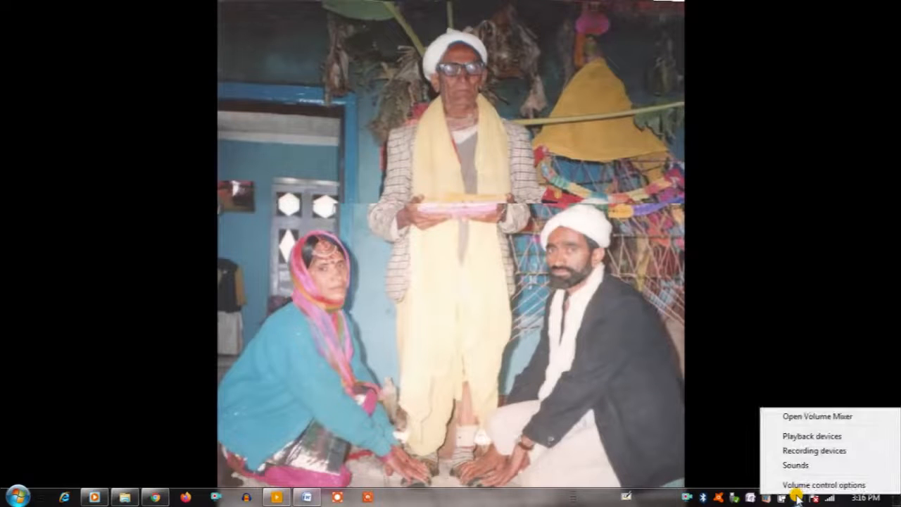
pyautogui.click(807, 451)
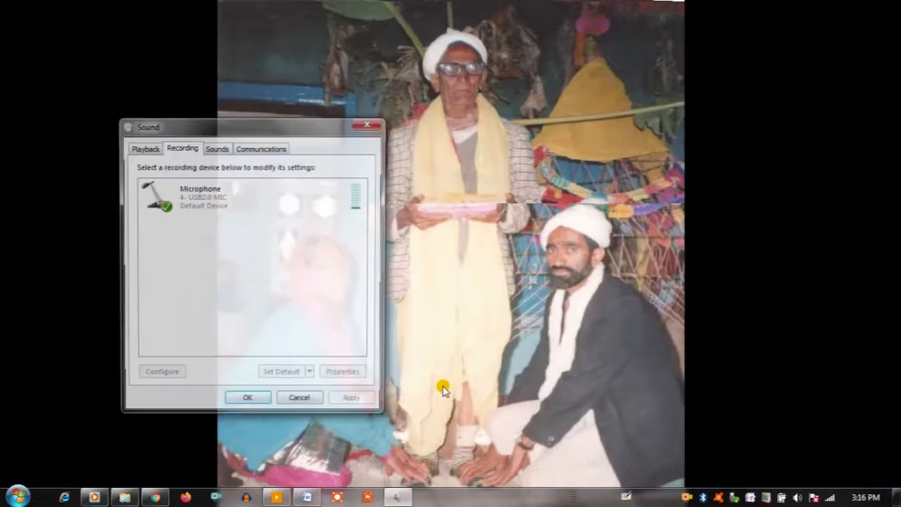
pyautogui.click(219, 203)
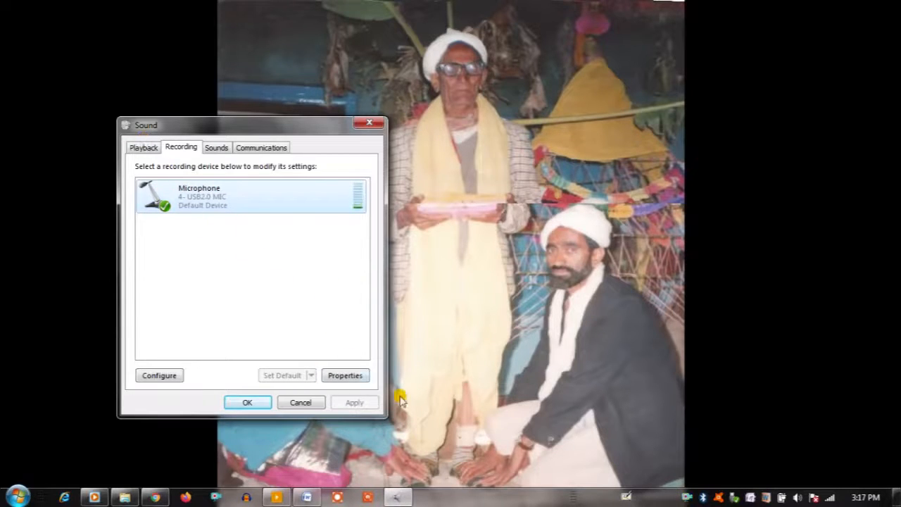
pyautogui.click(355, 375)
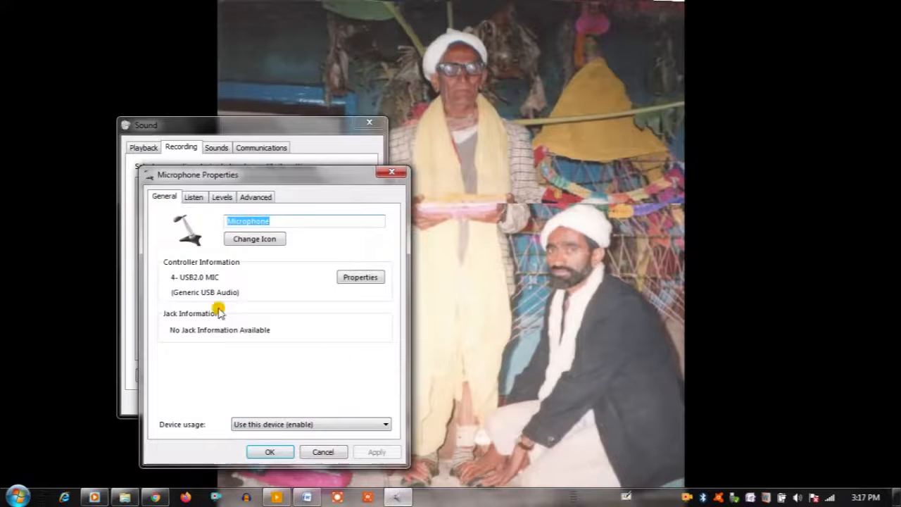
# - Review the microphone's listening options and volume level, and accept its properties
pyautogui.click(198, 199)
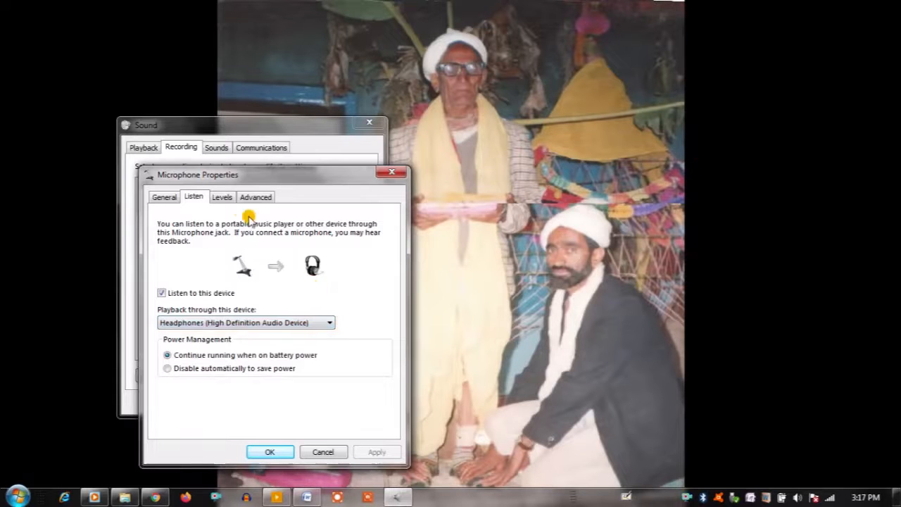
pyautogui.click(224, 198)
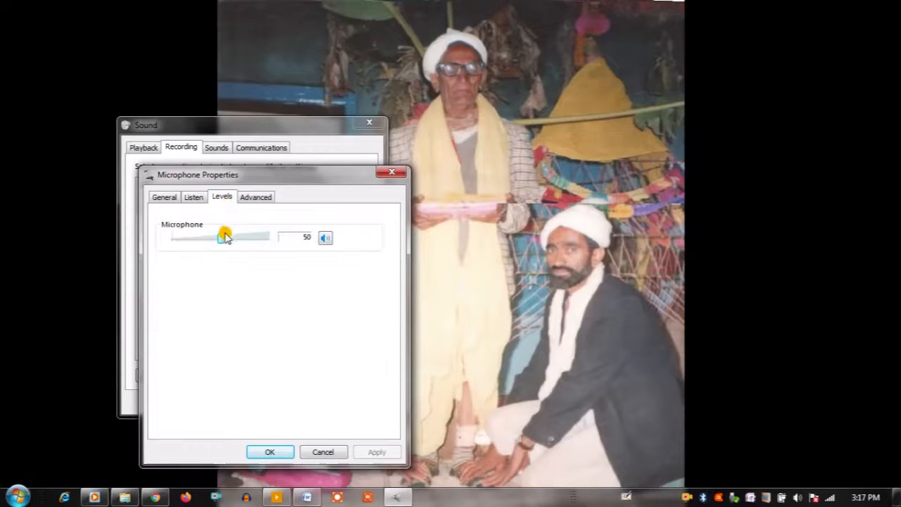
pyautogui.moveTo(221, 239); pyautogui.dragTo(220, 242)
pyautogui.click(272, 455)
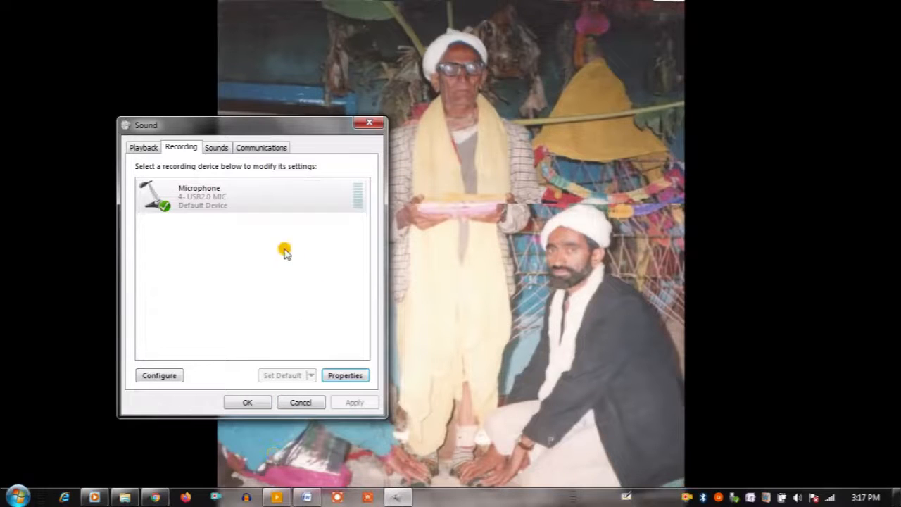
# - Review the volume level and enhancements of the default Speakers playback device, and accept the Windows sound settings
pyautogui.click(145, 147)
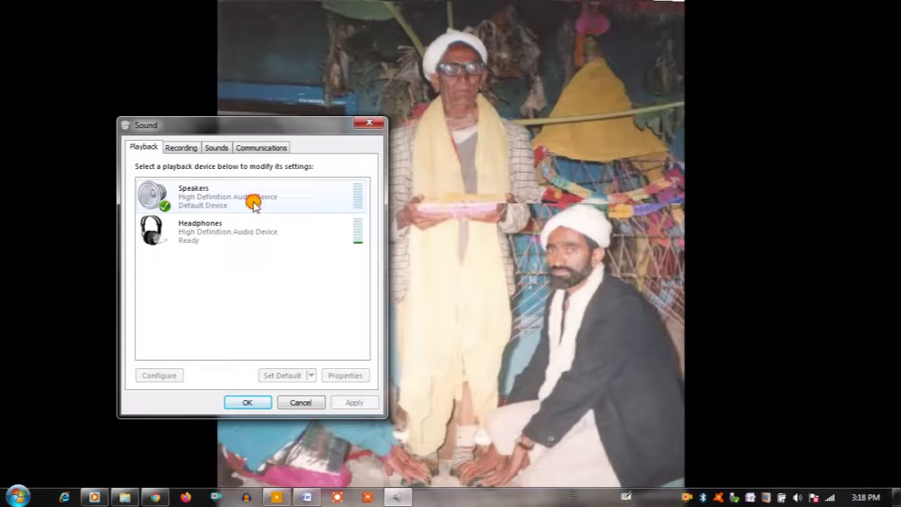
pyautogui.click(253, 204)
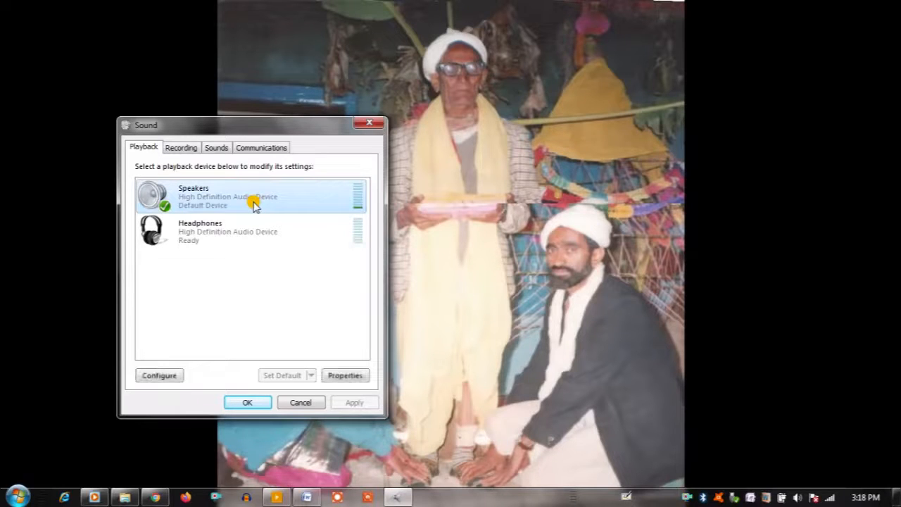
pyautogui.click(348, 374)
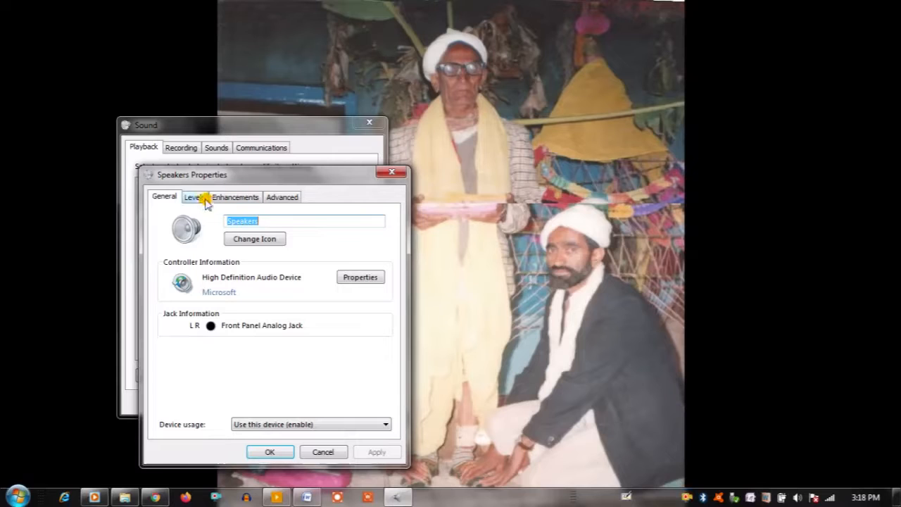
pyautogui.click(195, 197)
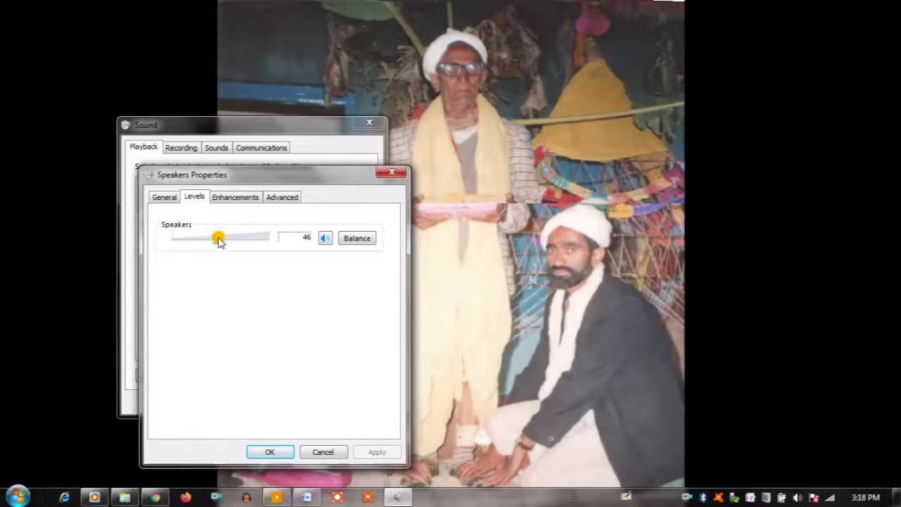
pyautogui.moveTo(218, 241); pyautogui.dragTo(215, 241)
pyautogui.click(238, 200)
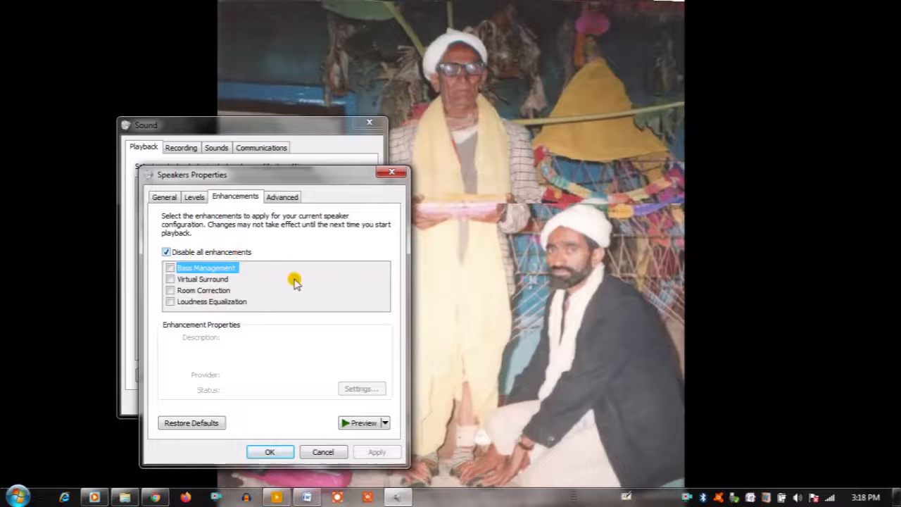
pyautogui.click(272, 453)
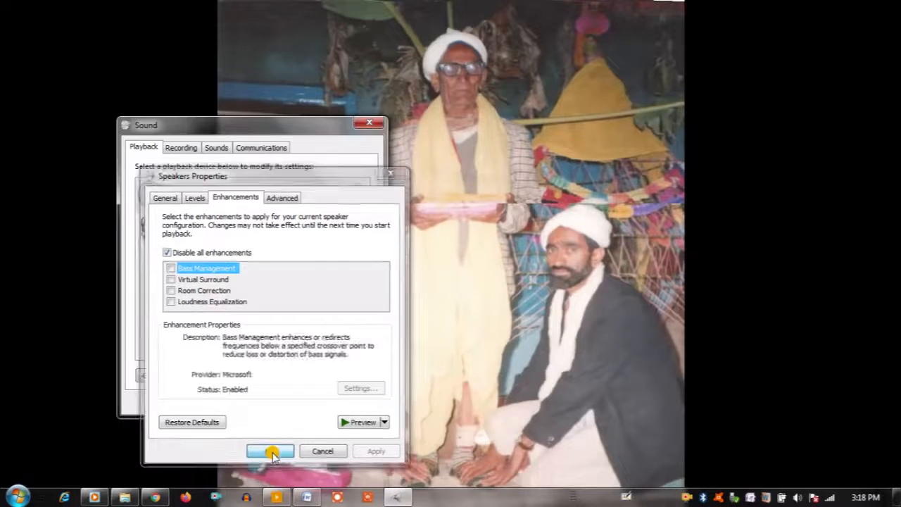
pyautogui.click(248, 402)
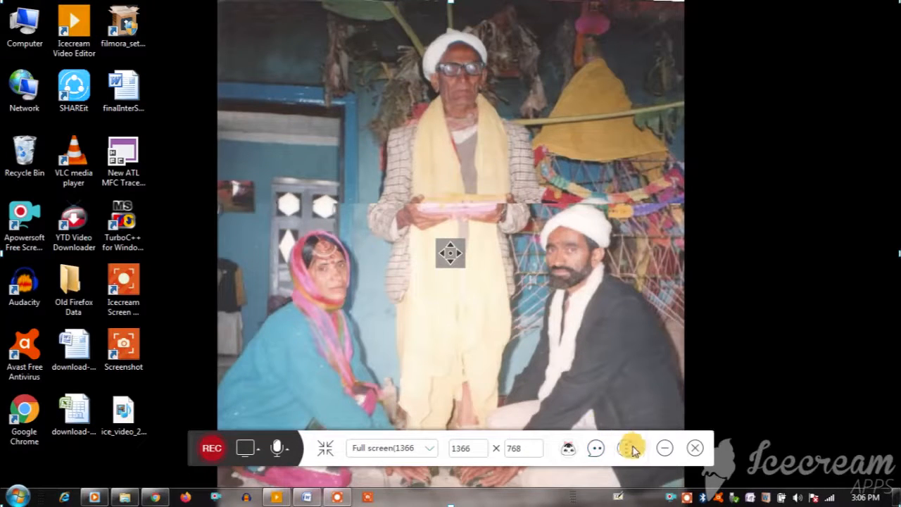
# - Open the screen recorder's options and enable the countdown before recording
pyautogui.click(627, 448)
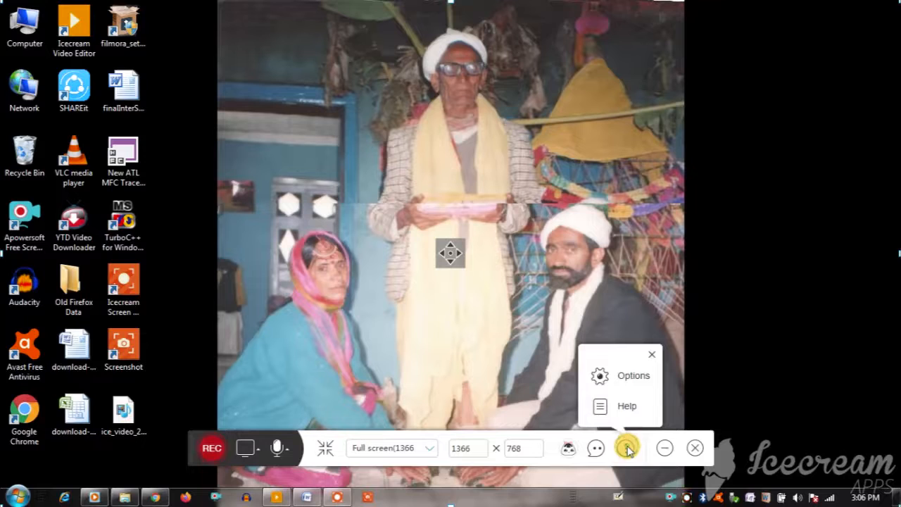
pyautogui.click(633, 375)
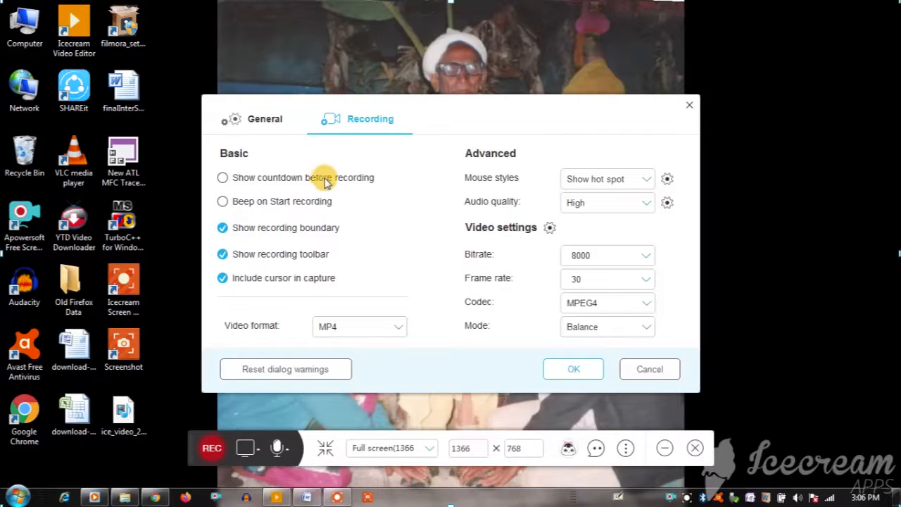
pyautogui.click(275, 121)
pyautogui.click(357, 121)
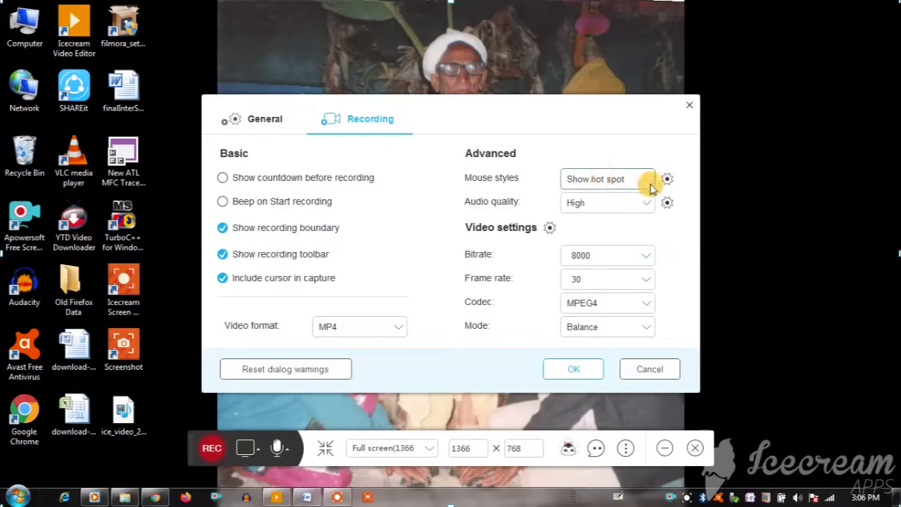
pyautogui.click(222, 177)
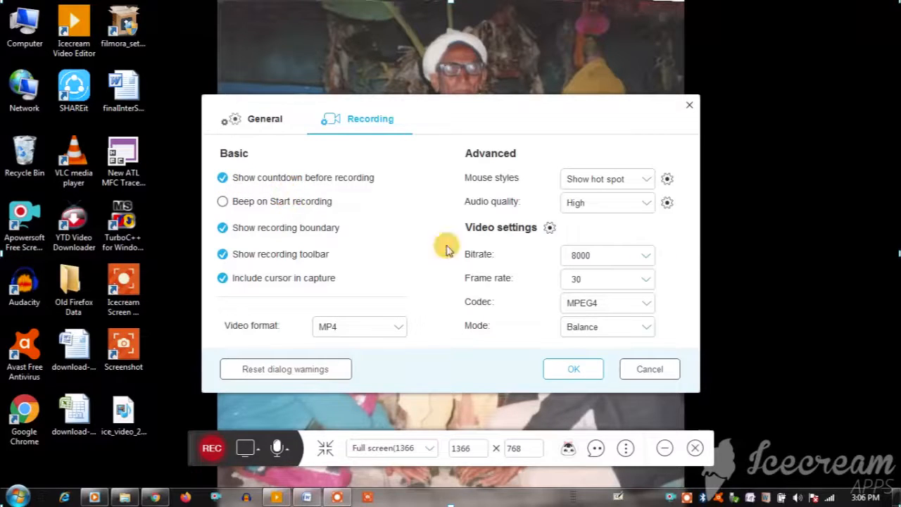
# - Look over the available codec and video format choices for recordings, keeping MPEG4 and MP4
pyautogui.click(638, 302)
pyautogui.click(643, 304)
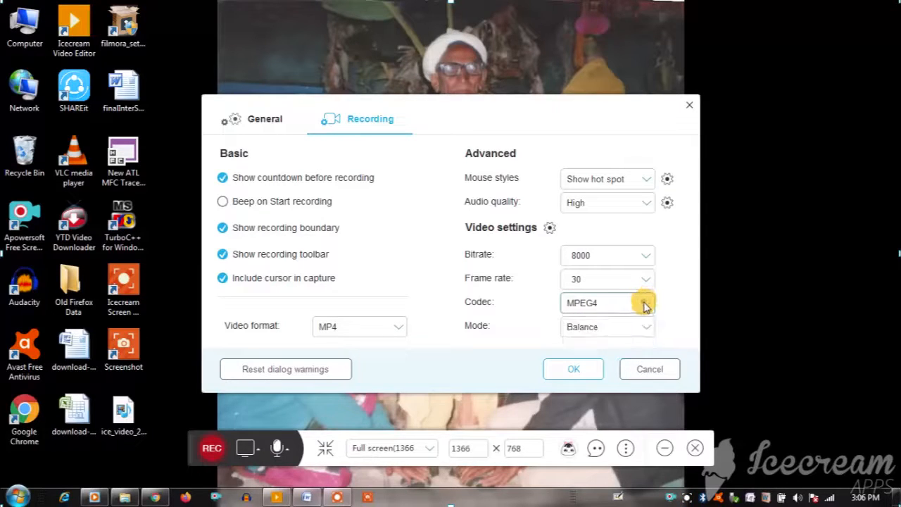
pyautogui.doubleClick(387, 332)
pyautogui.doubleClick(387, 332)
pyautogui.click(387, 331)
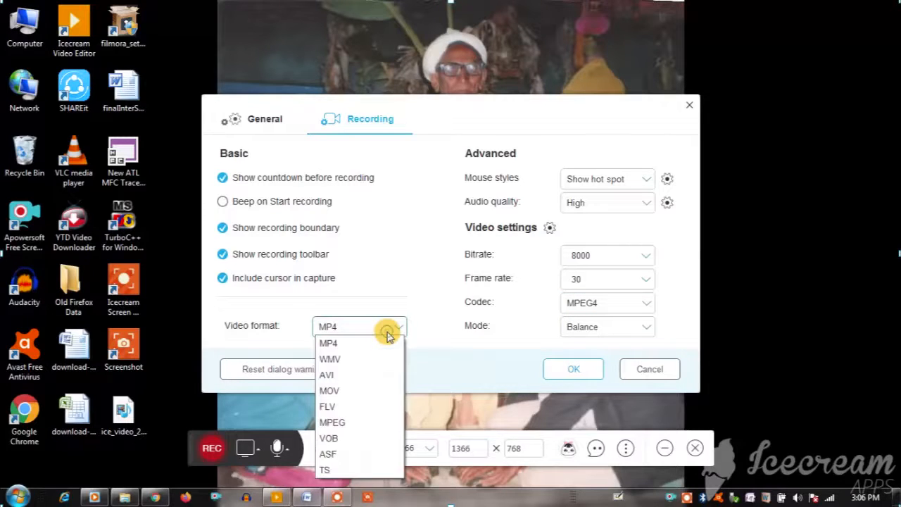
pyautogui.click(384, 329)
pyautogui.click(402, 331)
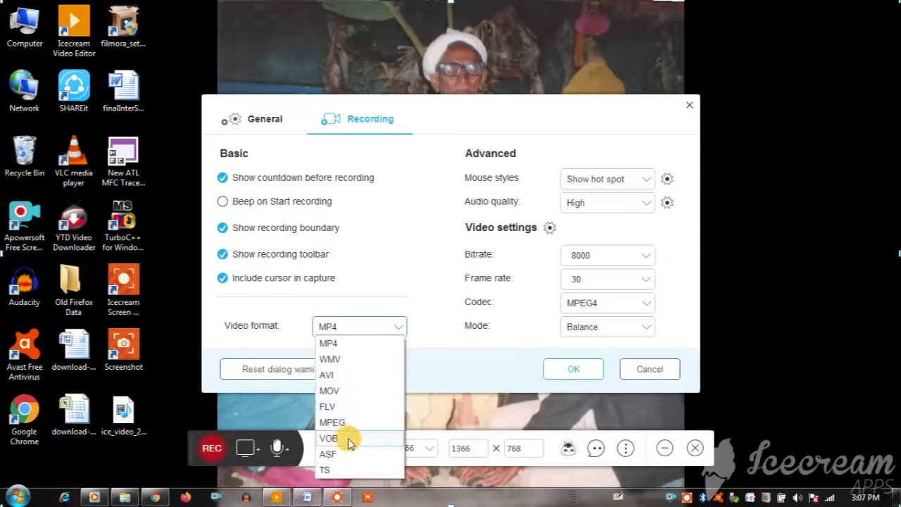
pyautogui.click(400, 326)
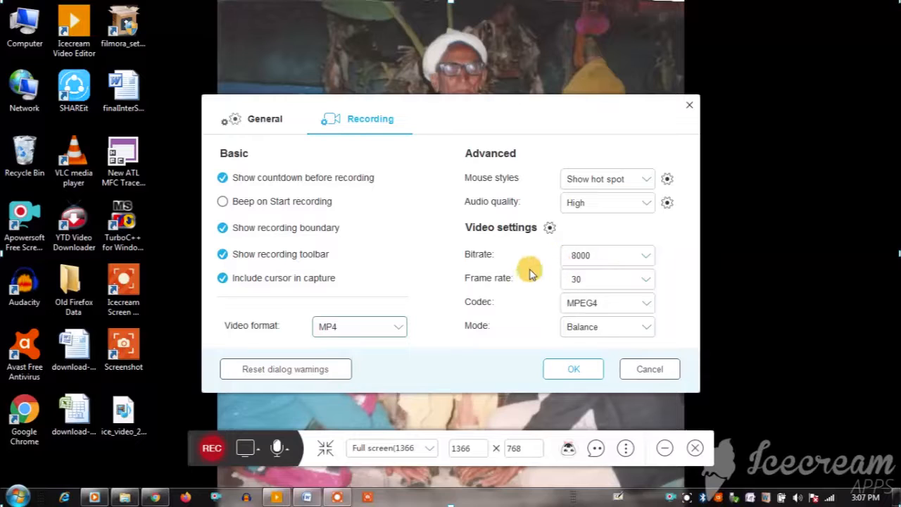
# - Review the recorder's keyboard shortcuts and default output directory, and accept the options
pyautogui.click(562, 379)
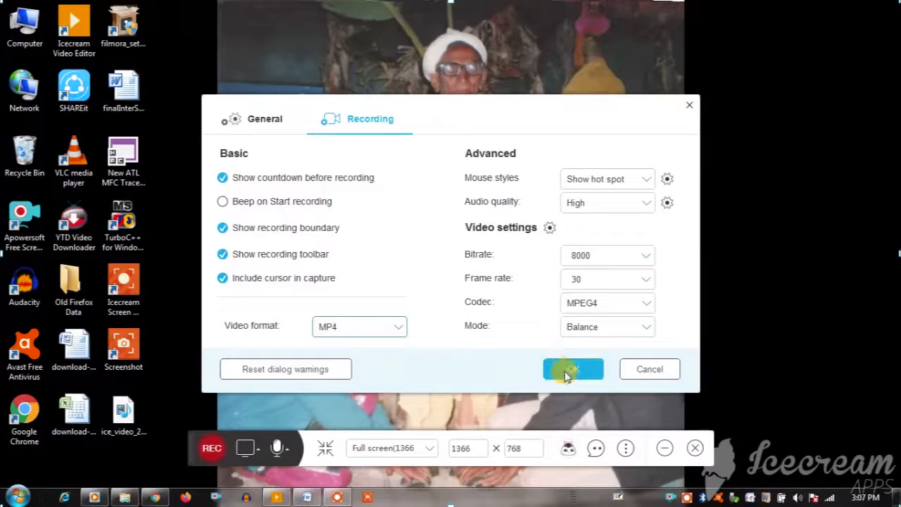
pyautogui.click(248, 121)
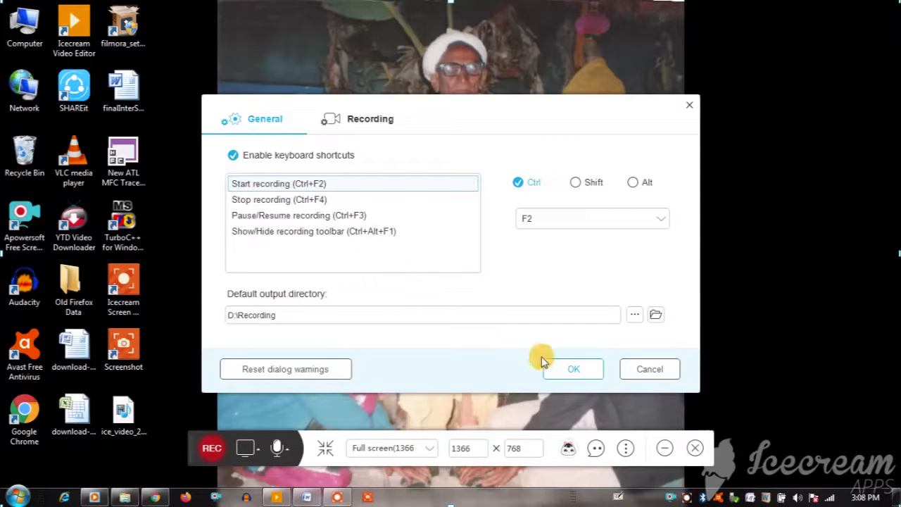
pyautogui.click(559, 365)
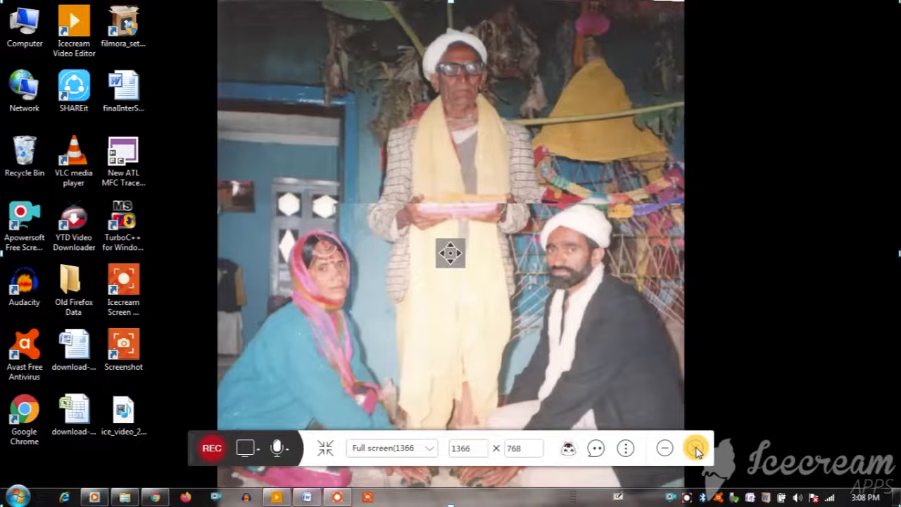
# - Look through the recording area size presets and keep Full screen (1366x768)
pyautogui.click(428, 448)
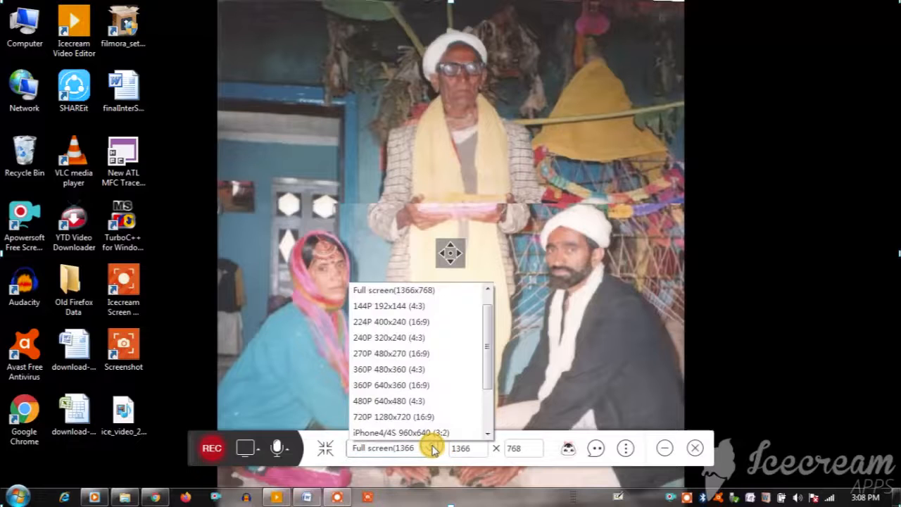
pyautogui.scroll(-1, 437, 402)
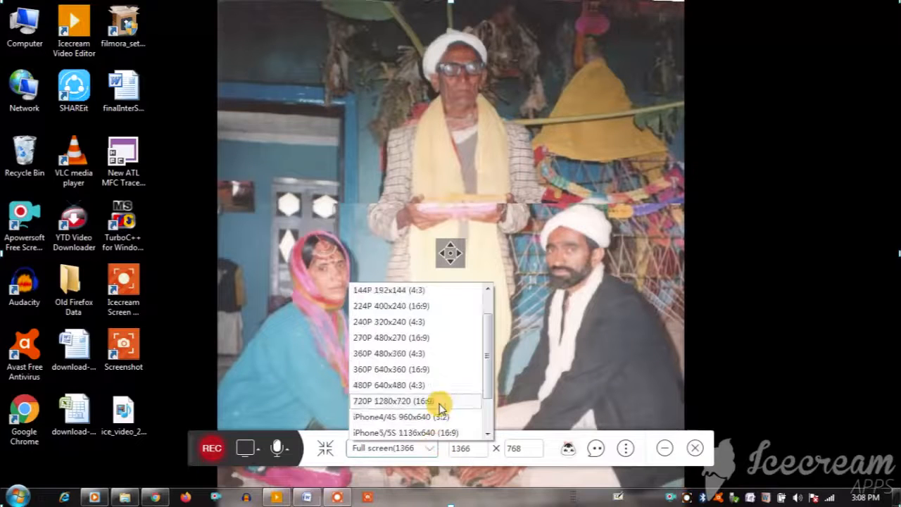
pyautogui.click(416, 294)
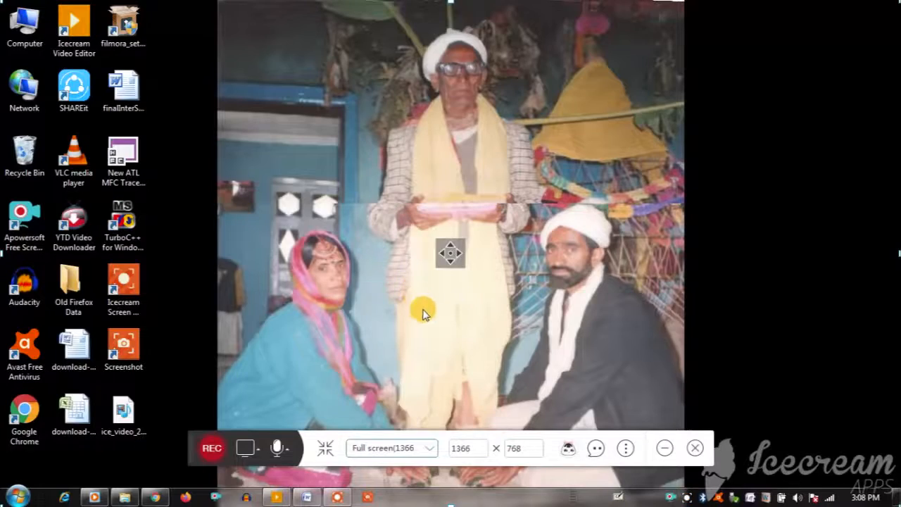
pyautogui.click(431, 447)
pyautogui.scroll(-1, 413, 368)
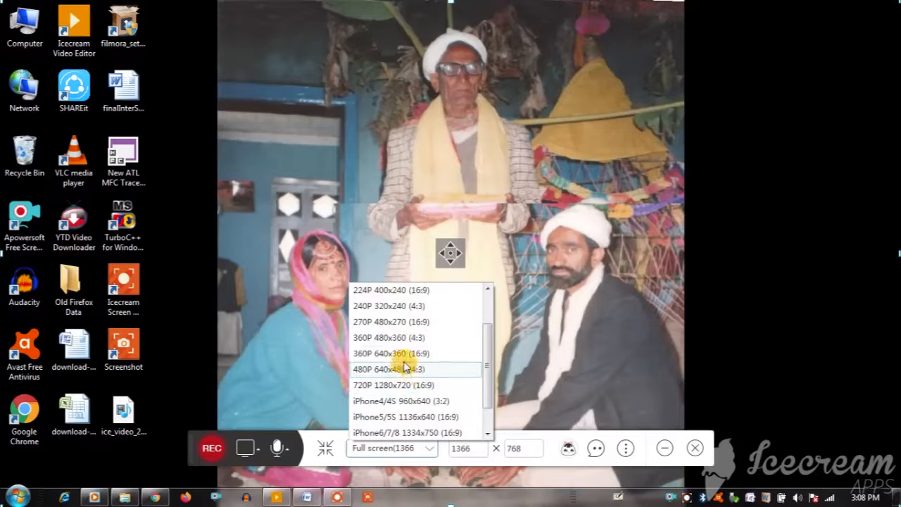
pyautogui.click(393, 307)
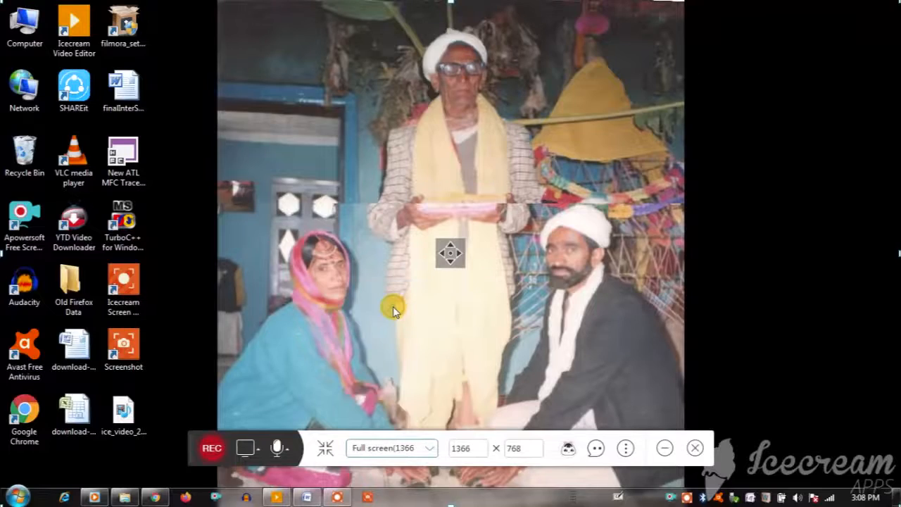
pyautogui.click(428, 448)
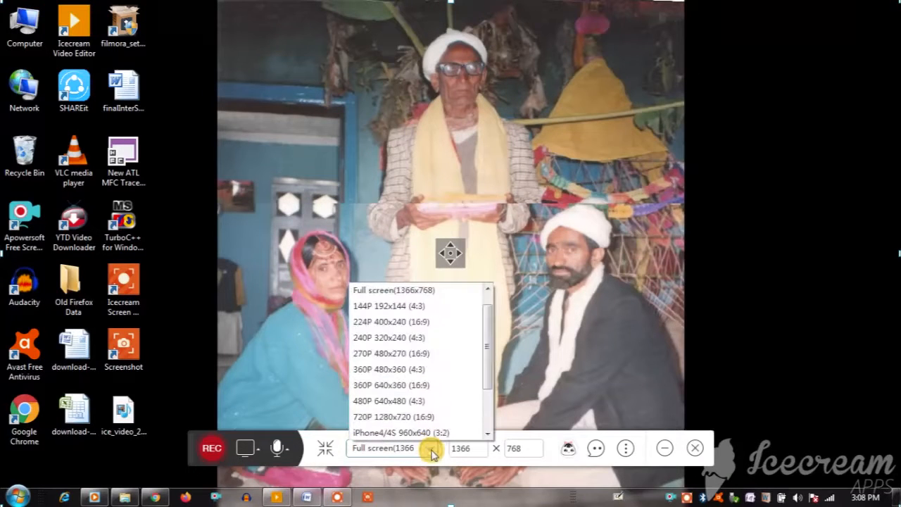
pyautogui.scroll(-1, 422, 378)
pyautogui.click(420, 371)
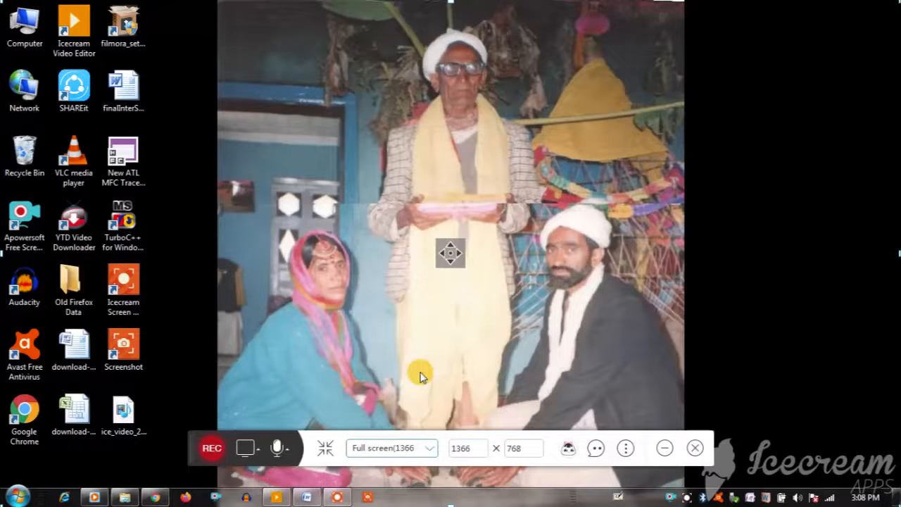
pyautogui.click(434, 455)
pyautogui.scroll(-4, 429, 422)
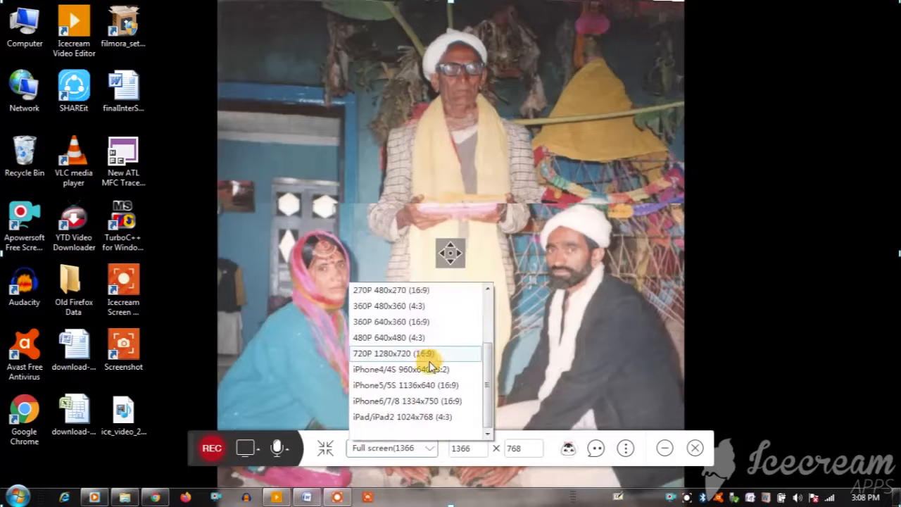
pyautogui.moveTo(486, 380); pyautogui.dragTo(486, 328)
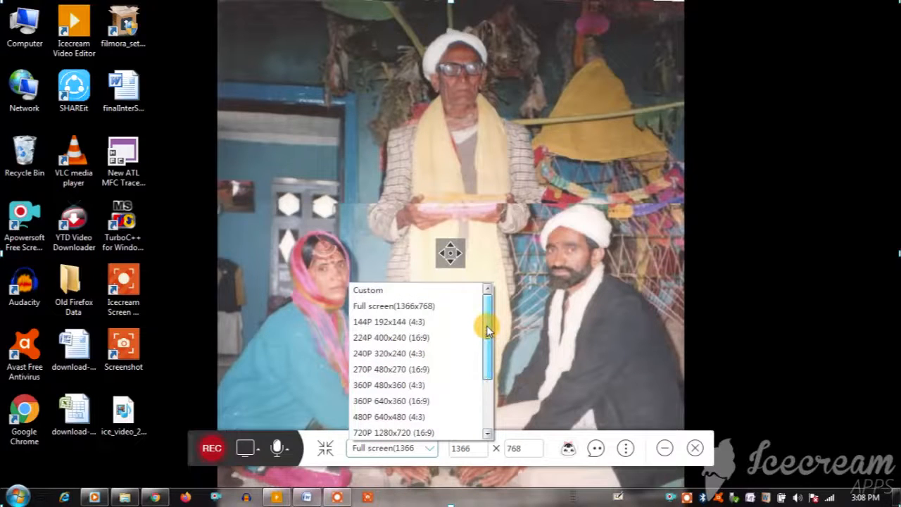
pyautogui.click(434, 310)
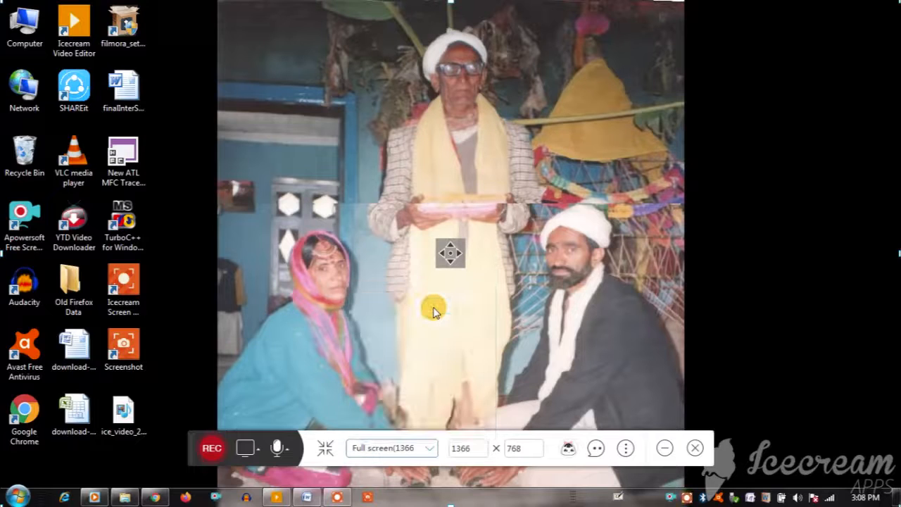
# - Examine the remaining recording size presets, including the 720P, iPhone and iPad resolutions
pyautogui.click(412, 452)
pyautogui.scroll(-1, 415, 388)
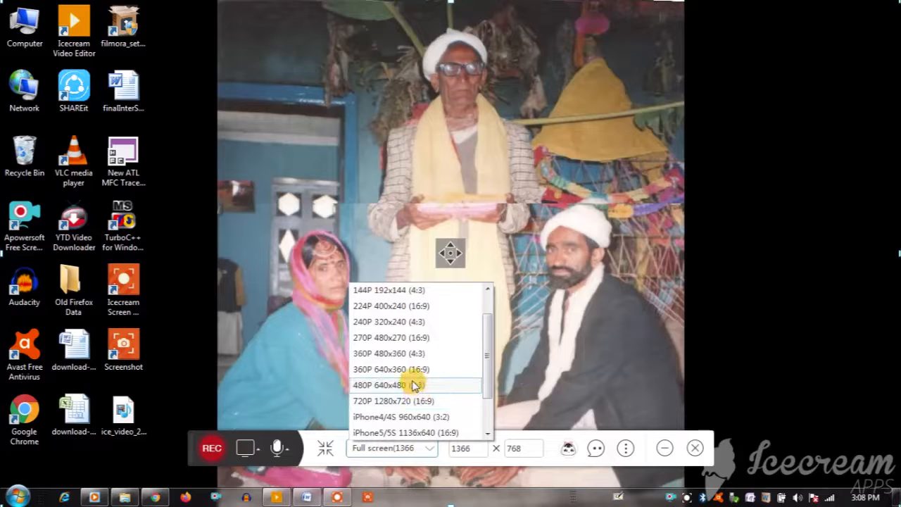
pyautogui.scroll(-1, 423, 398)
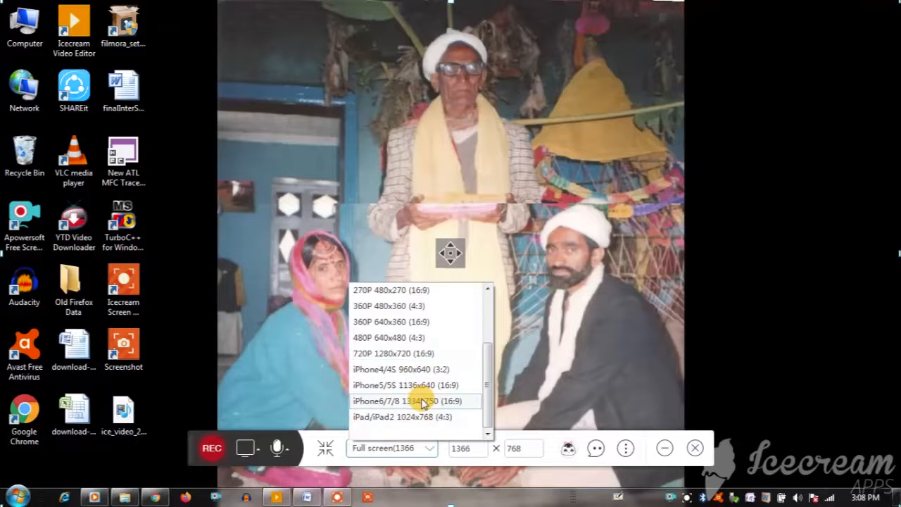
pyautogui.scroll(2, 422, 401)
pyautogui.scroll(-2, 422, 401)
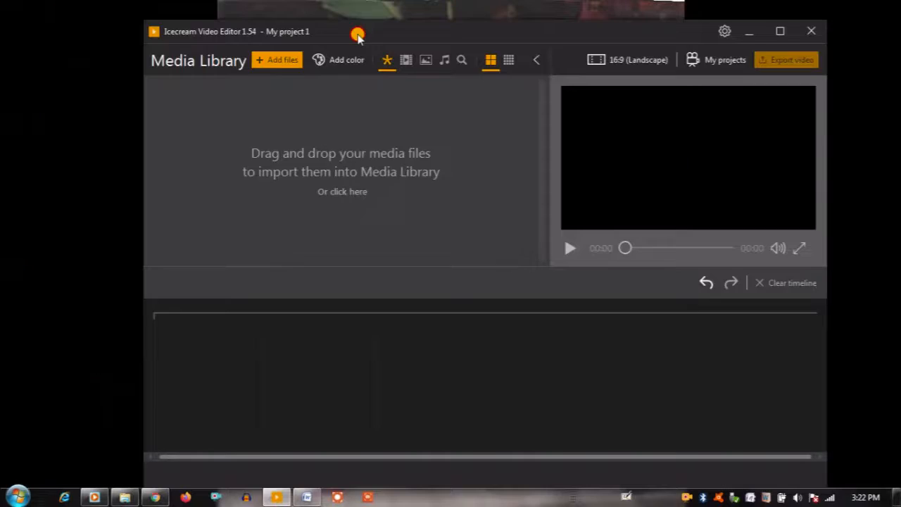
# - Import the 20200417_220700 recording from D:\Recording into the Media Library
pyautogui.moveTo(356, 32); pyautogui.dragTo(332, 36)
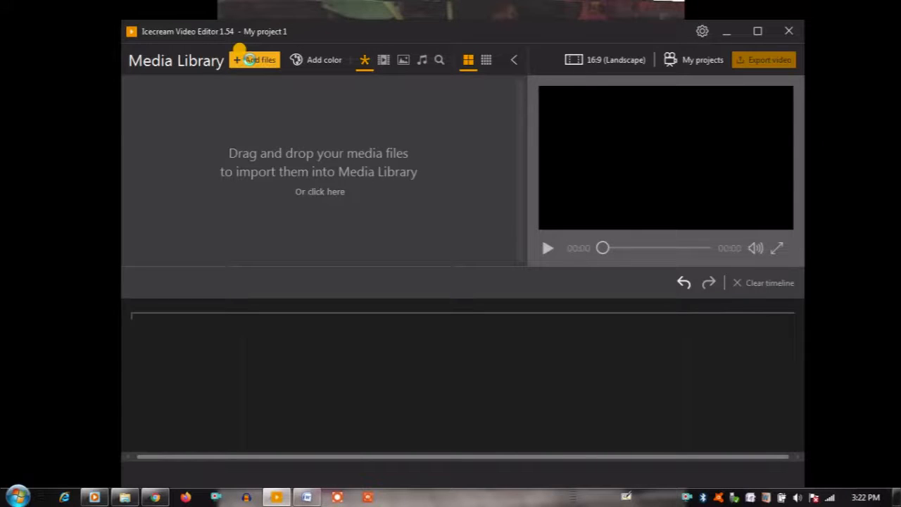
pyautogui.click(250, 60)
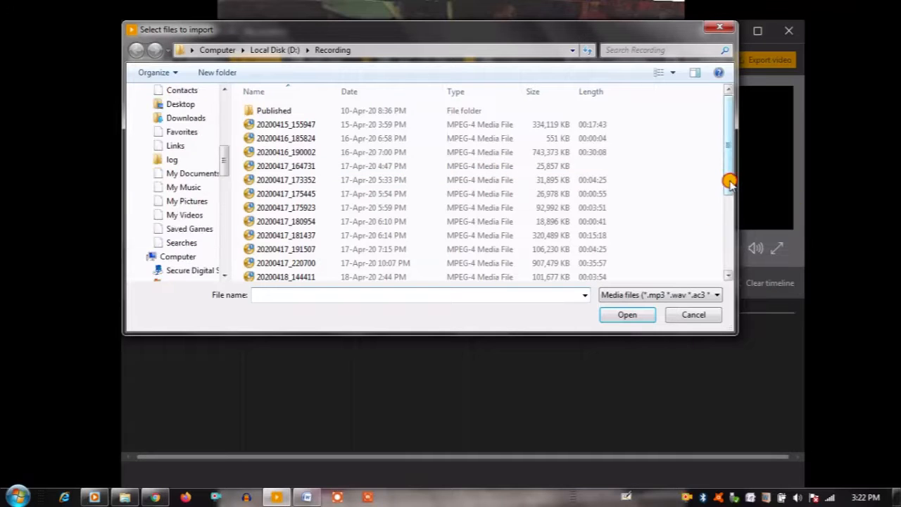
pyautogui.moveTo(730, 181); pyautogui.dragTo(729, 240)
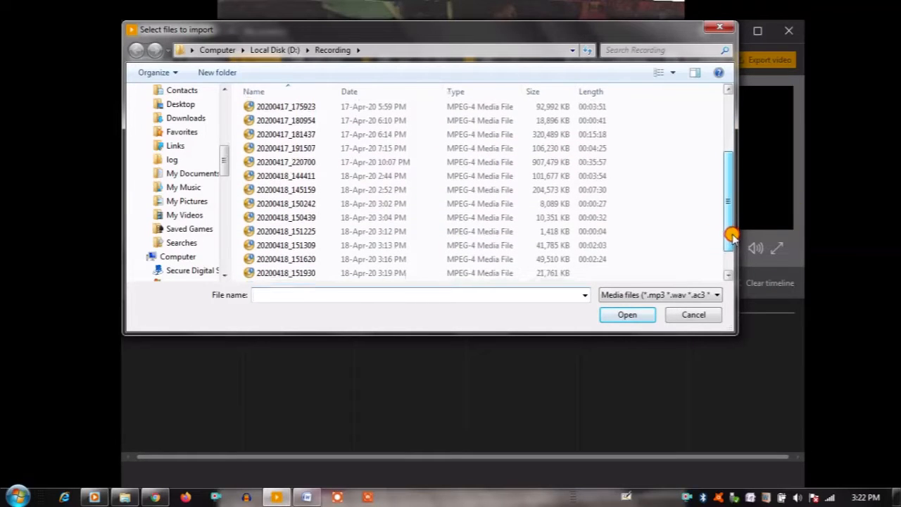
pyautogui.click(311, 161)
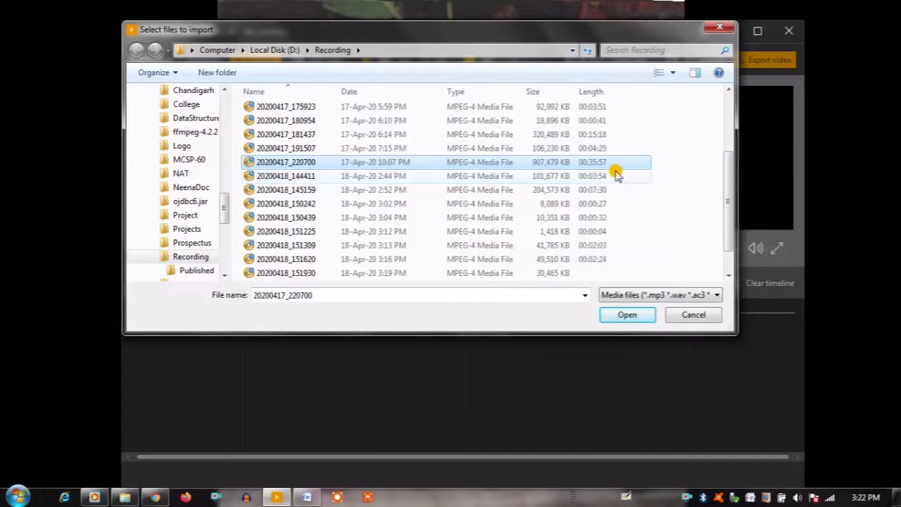
pyautogui.click(619, 318)
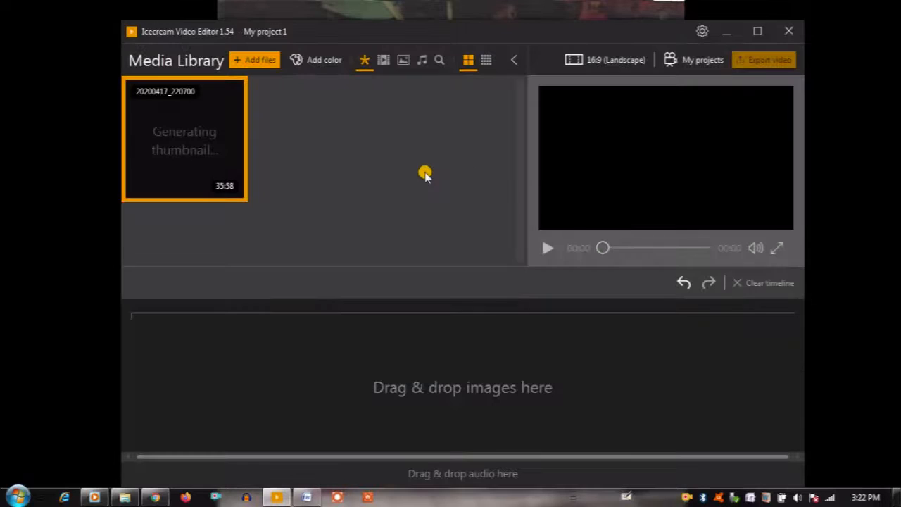
# - Place the imported 20200417_220700 clip on the timeline as the first scene
pyautogui.moveTo(198, 167)
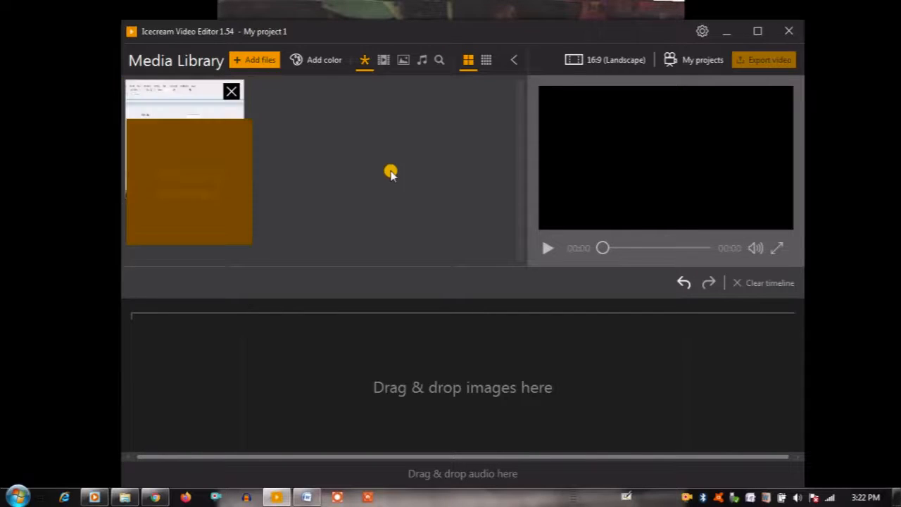
pyautogui.moveTo(201, 152); pyautogui.dragTo(189, 369)
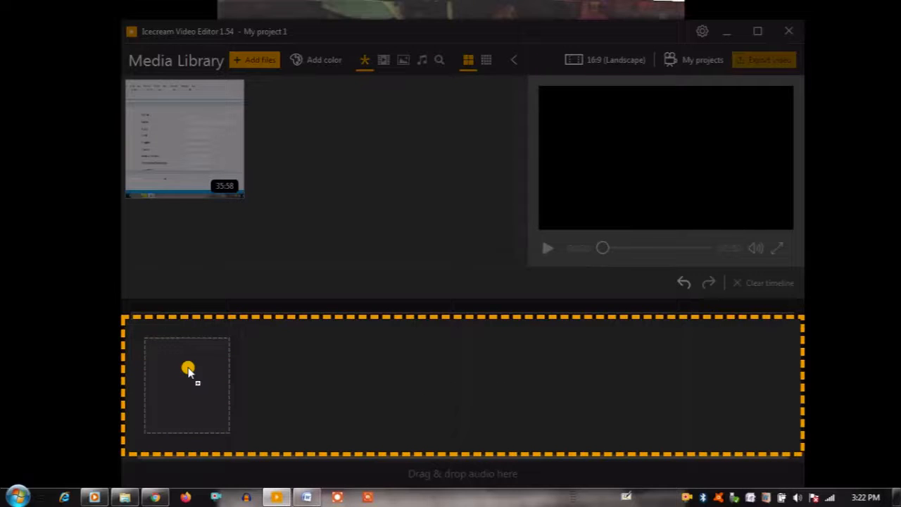
pyautogui.moveTo(189, 372); pyautogui.dragTo(186, 369)
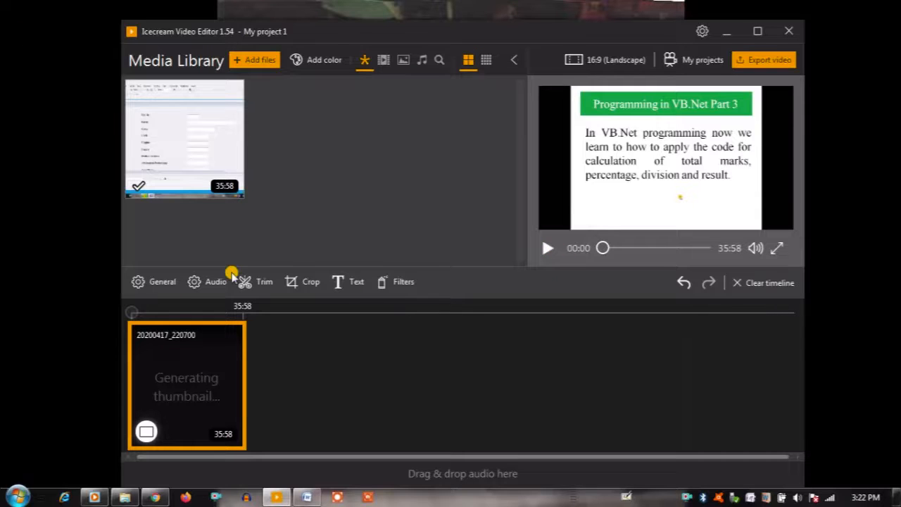
# - Review the clip's general settings, then set its volume to 107% and enable adjusting original audio to the added soundtrack, keeping both fades at 00:00
pyautogui.click(162, 282)
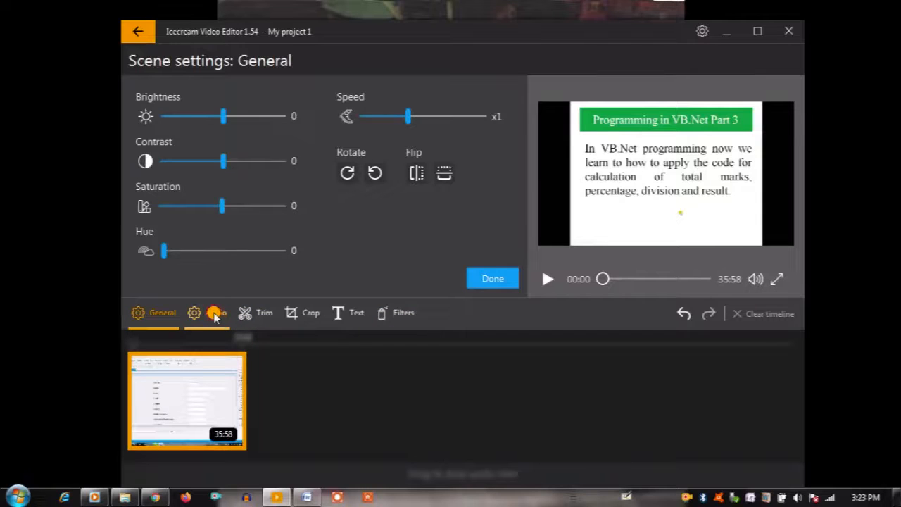
pyautogui.click(213, 314)
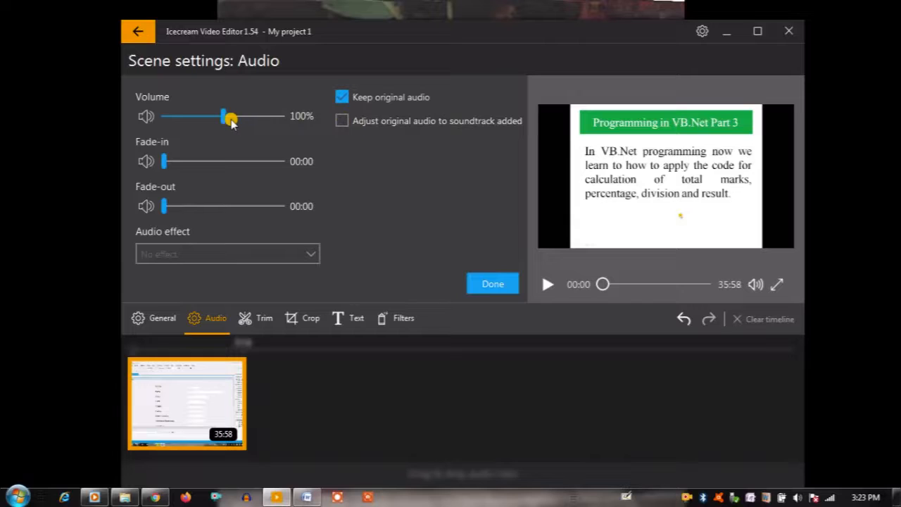
pyautogui.moveTo(224, 121)
pyautogui.mouseDown()
pyautogui.moveTo(255, 127)
pyautogui.moveTo(228, 126)
pyautogui.mouseUp()
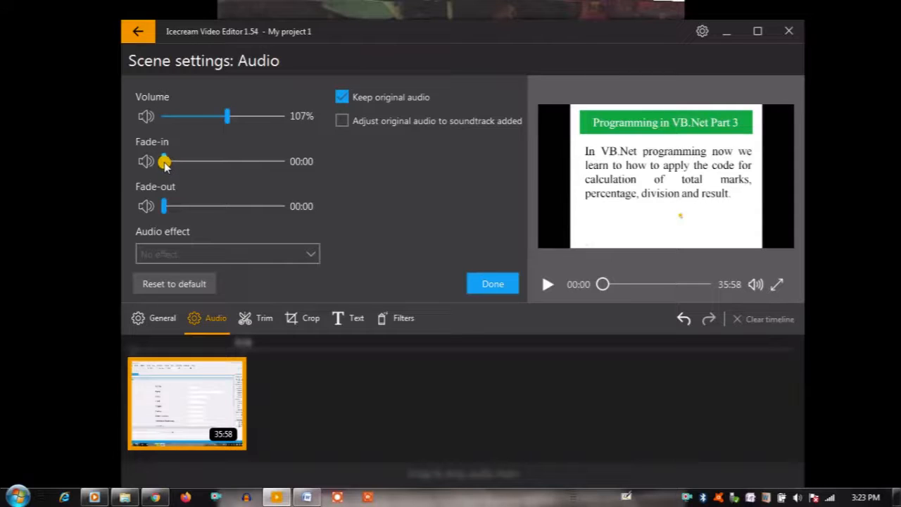
pyautogui.moveTo(166, 164)
pyautogui.mouseDown()
pyautogui.moveTo(203, 166)
pyautogui.moveTo(162, 166)
pyautogui.mouseUp()
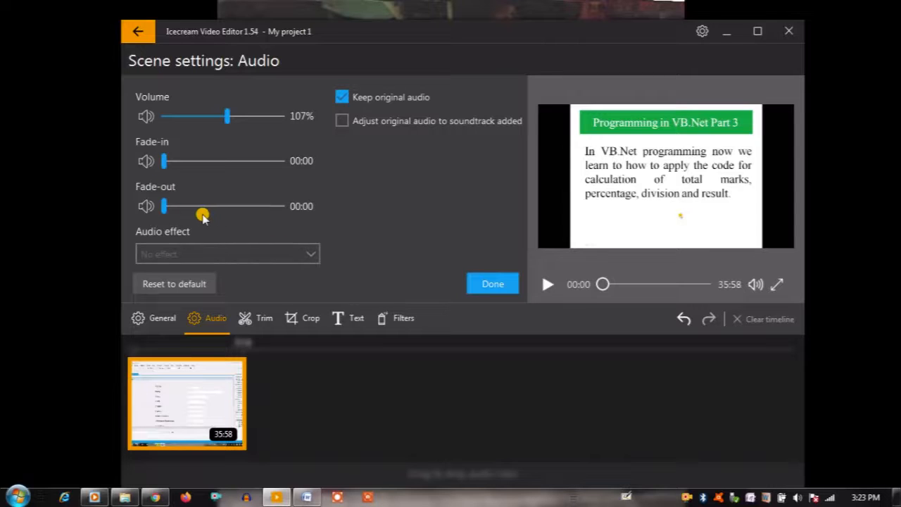
pyautogui.moveTo(165, 206)
pyautogui.mouseDown()
pyautogui.moveTo(251, 211)
pyautogui.moveTo(161, 217)
pyautogui.mouseUp()
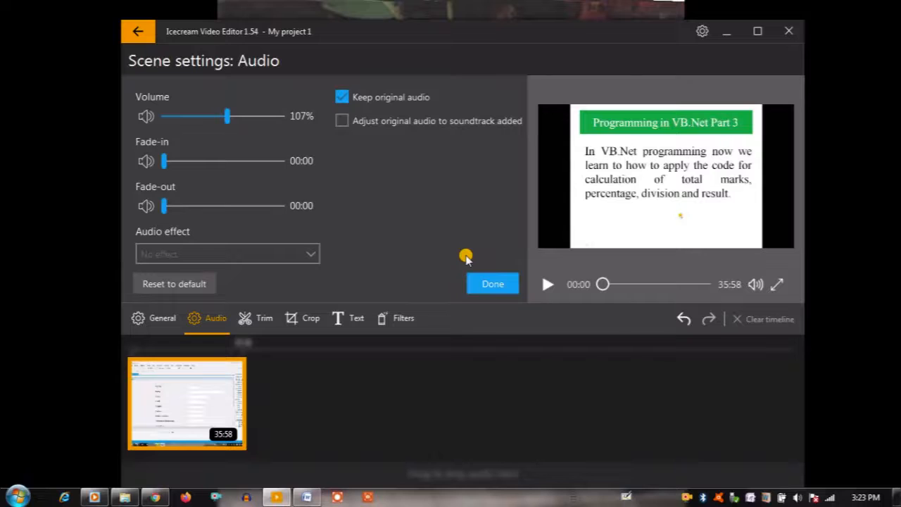
pyautogui.click(342, 122)
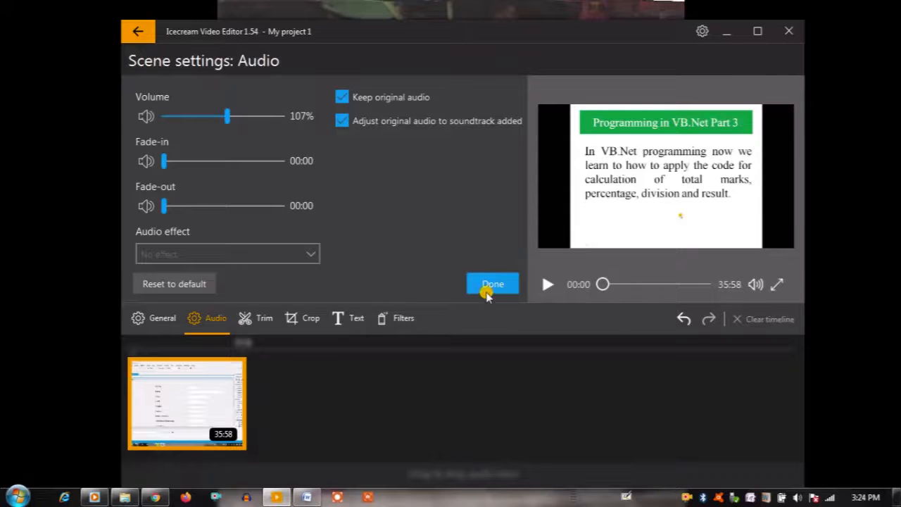
pyautogui.click(489, 282)
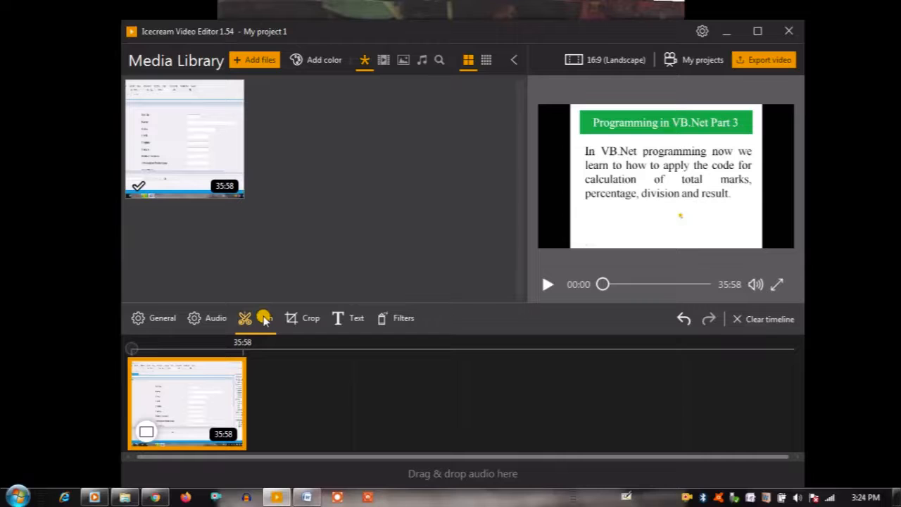
# - Trim the timeline clip so it runs from 00:00 to 18:39
pyautogui.click(264, 319)
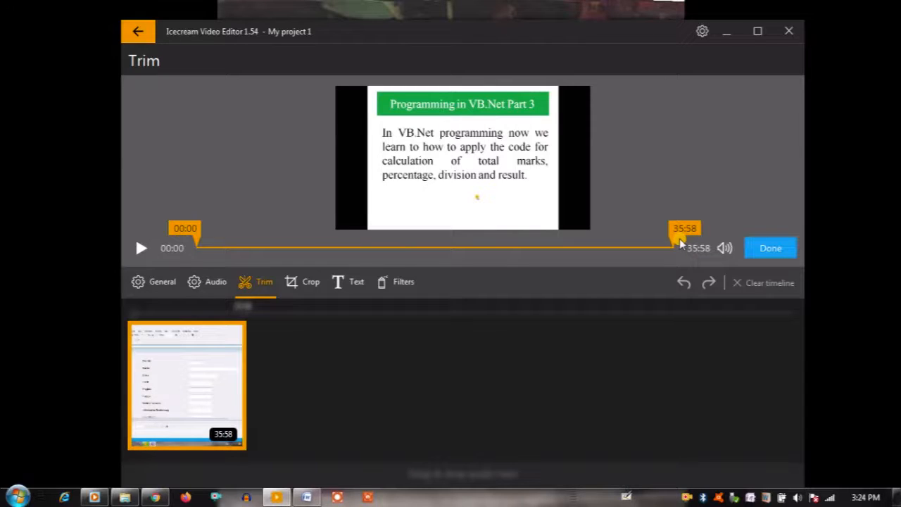
pyautogui.moveTo(672, 239); pyautogui.dragTo(443, 272)
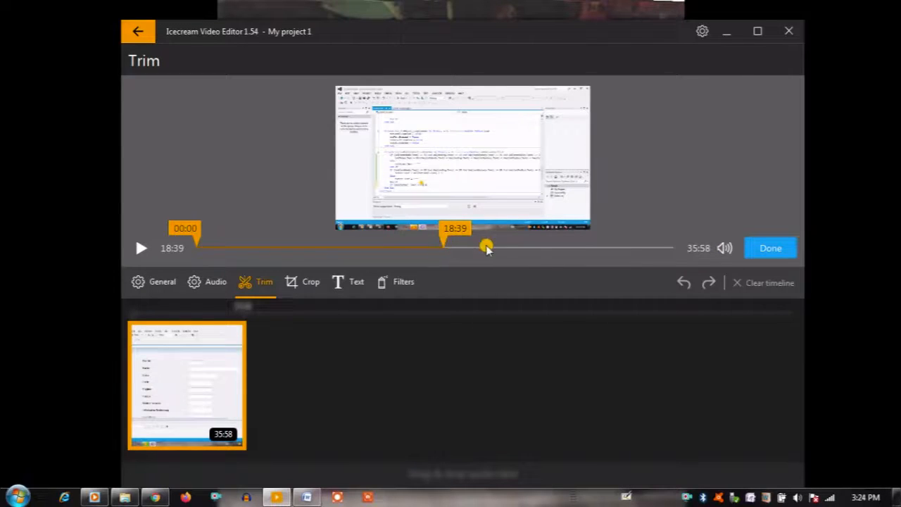
pyautogui.click(760, 248)
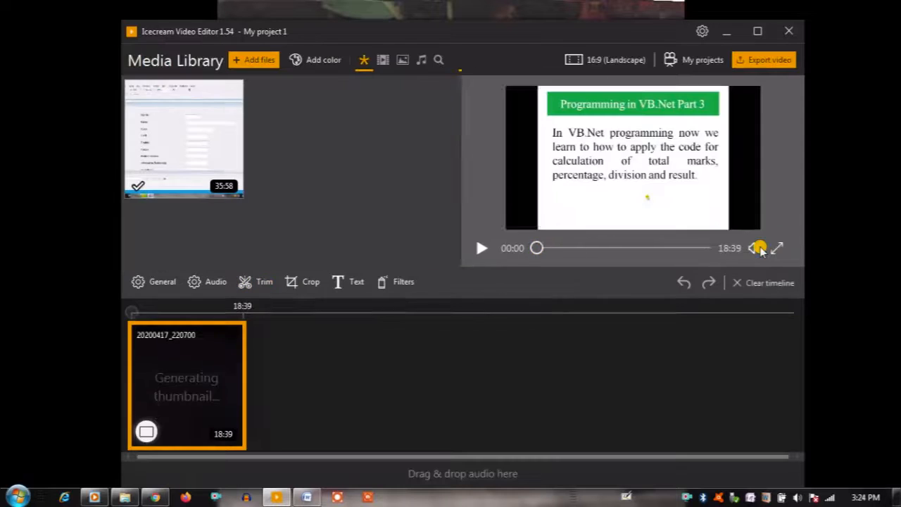
pyautogui.moveTo(233, 439)
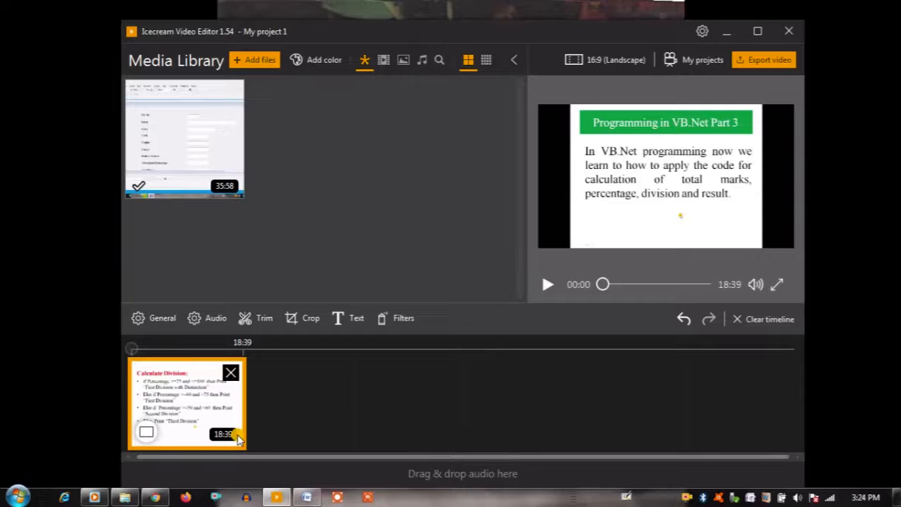
# - Add the full recording again after the first clip and trim its start so only the last 06:58 remains
pyautogui.moveTo(225, 167)
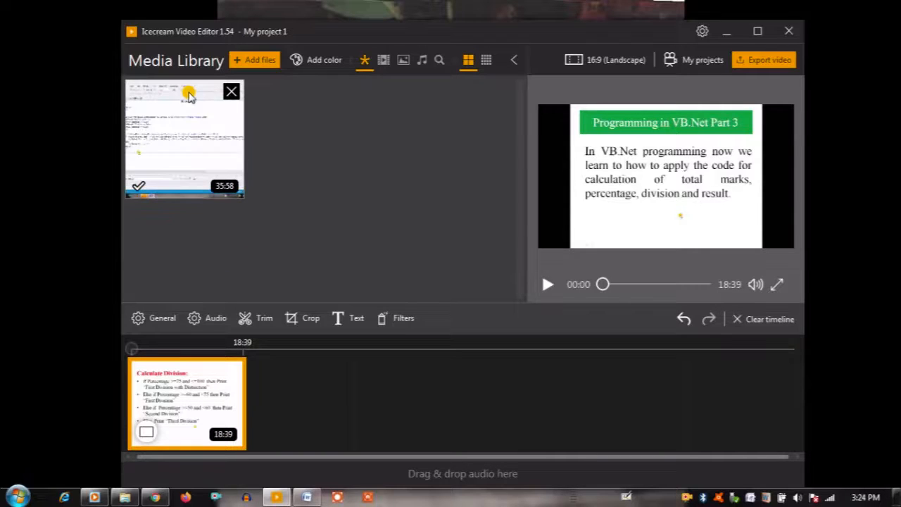
pyautogui.moveTo(187, 93); pyautogui.dragTo(302, 377)
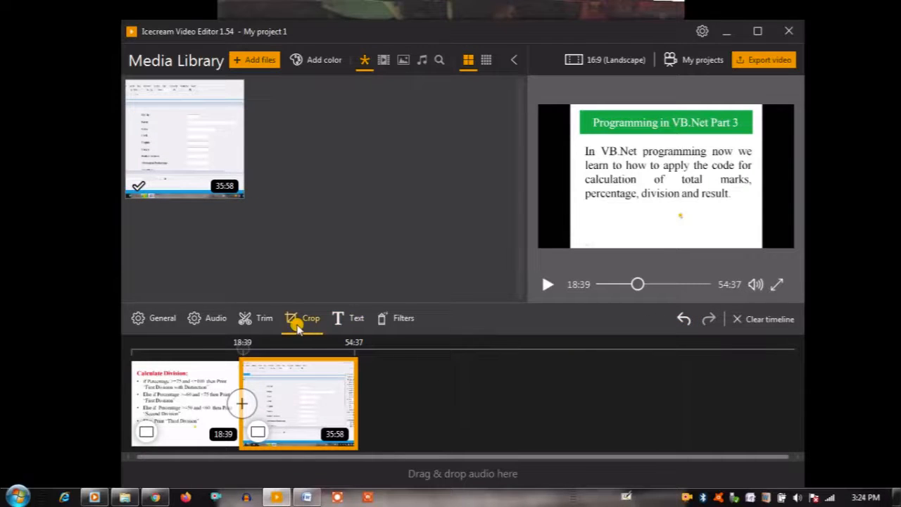
pyautogui.click(263, 318)
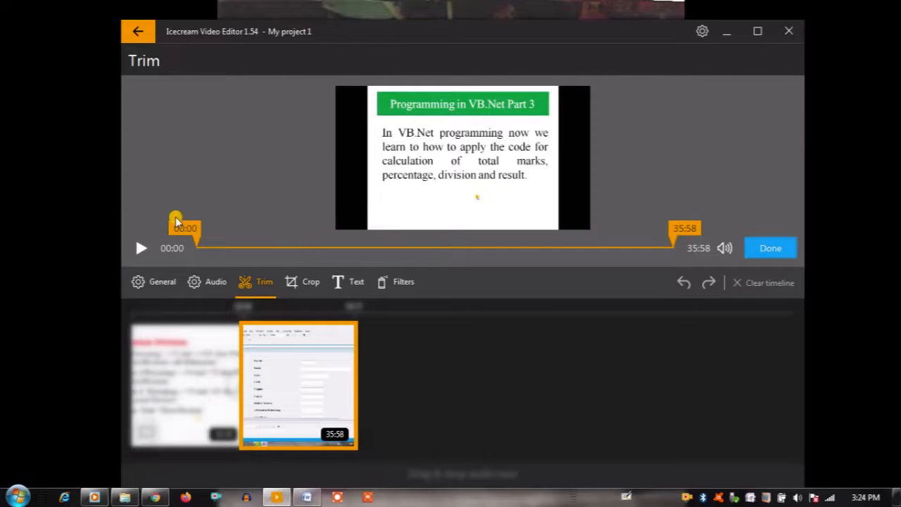
pyautogui.moveTo(185, 230); pyautogui.dragTo(567, 246)
pyautogui.click(769, 249)
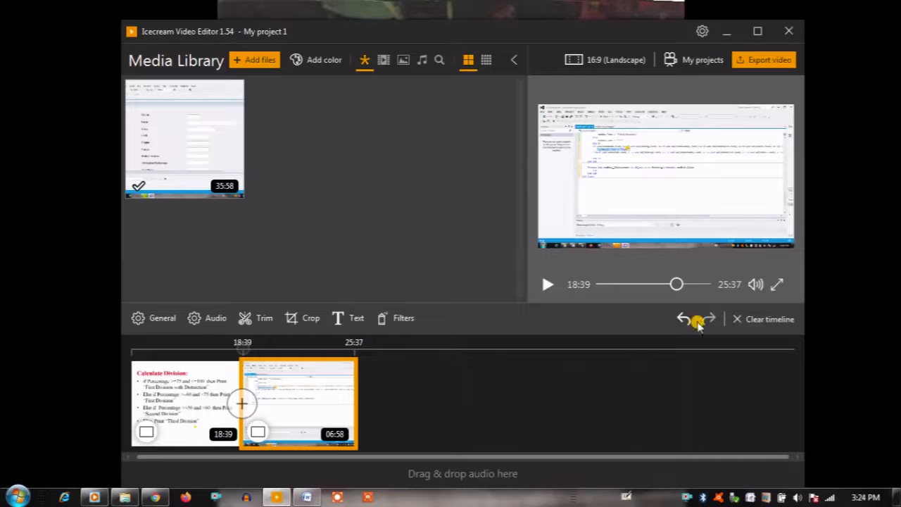
# - Switch to Windows Explorer and look through the folders on Local Disk (D:) and the other drives
pyautogui.moveTo(234, 199)
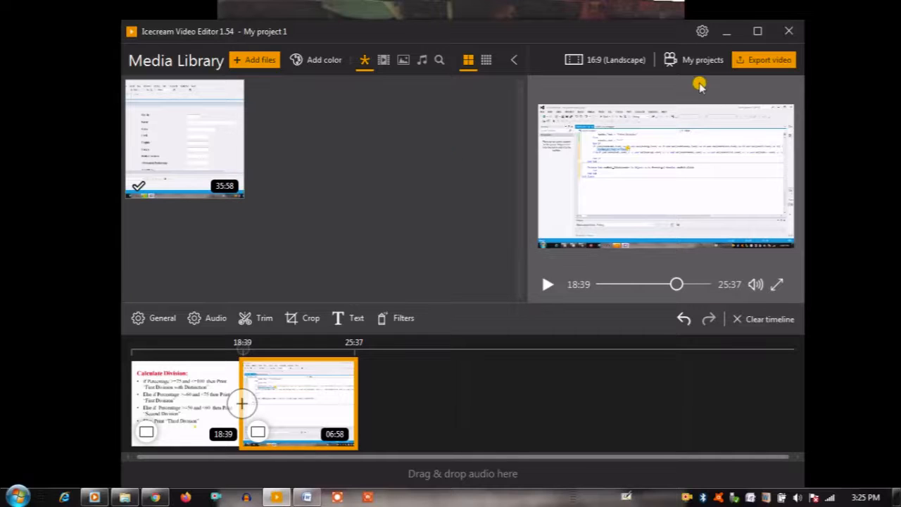
pyautogui.click(729, 34)
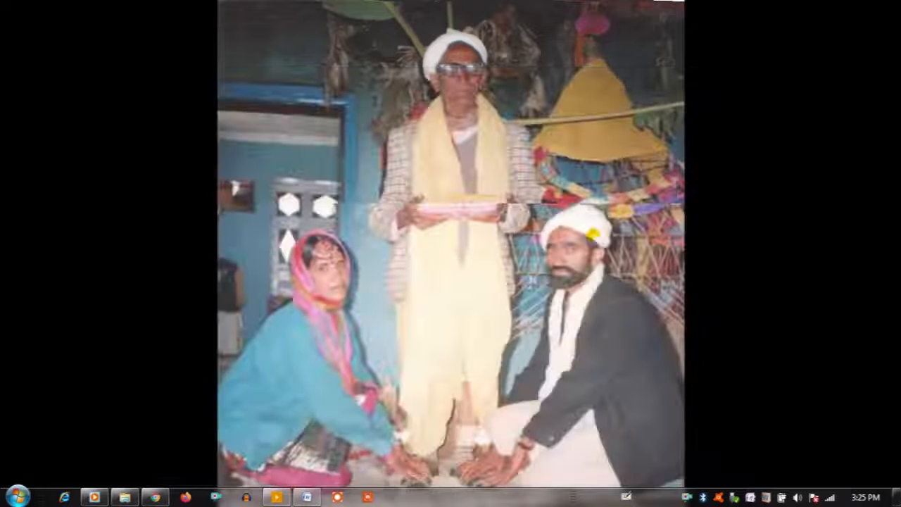
pyautogui.click(125, 498)
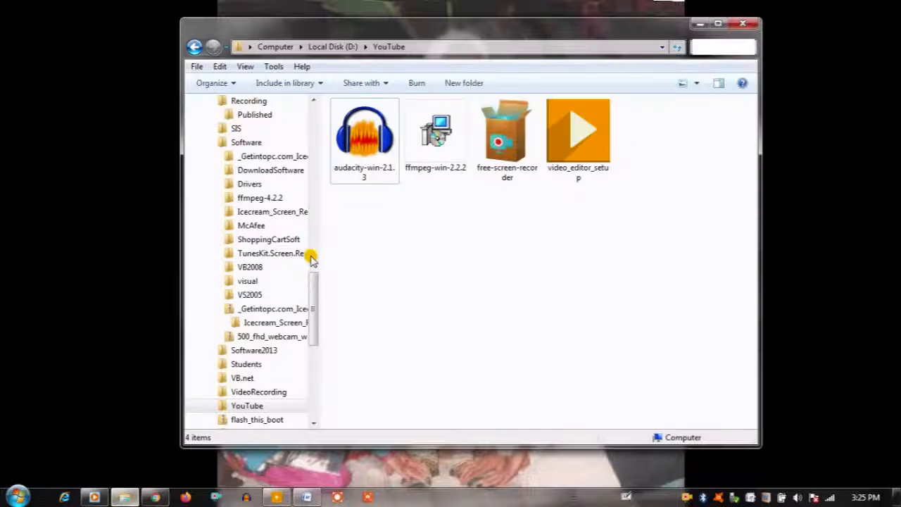
pyautogui.click(193, 47)
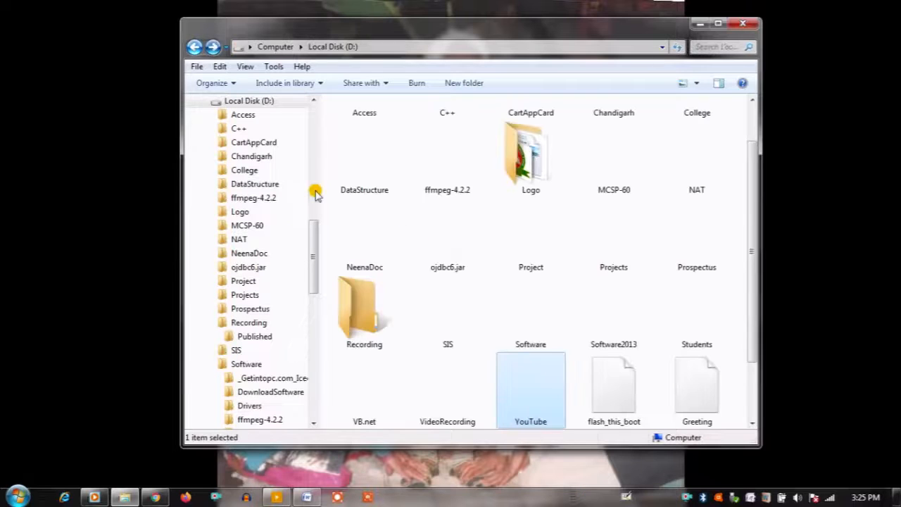
pyautogui.moveTo(314, 242); pyautogui.dragTo(314, 352)
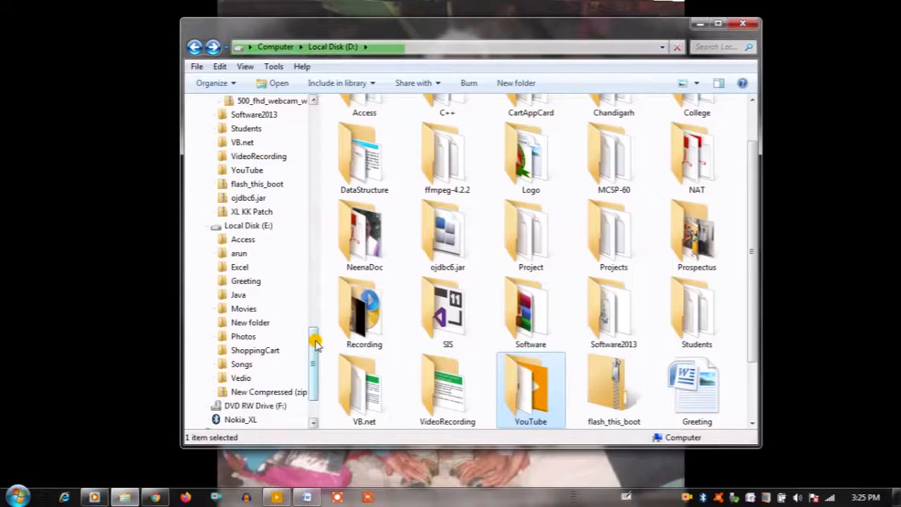
pyautogui.moveTo(311, 337); pyautogui.dragTo(317, 176)
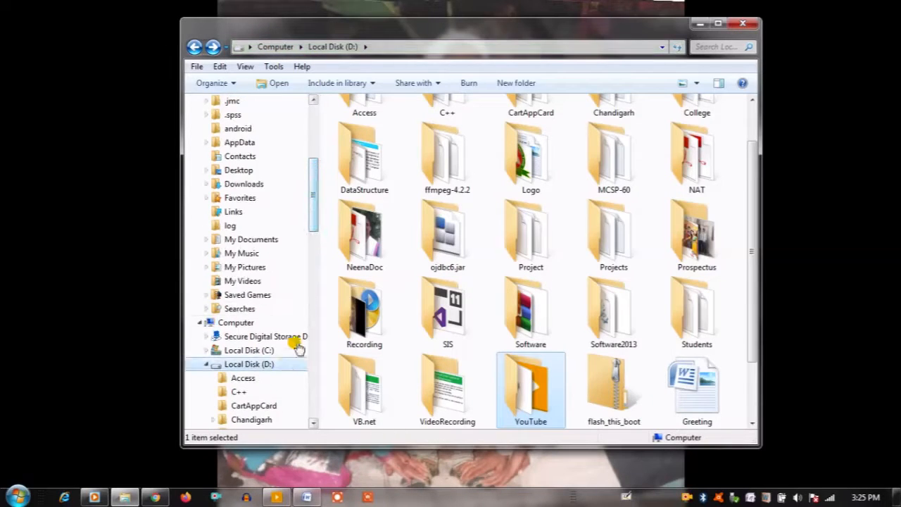
pyautogui.click(281, 364)
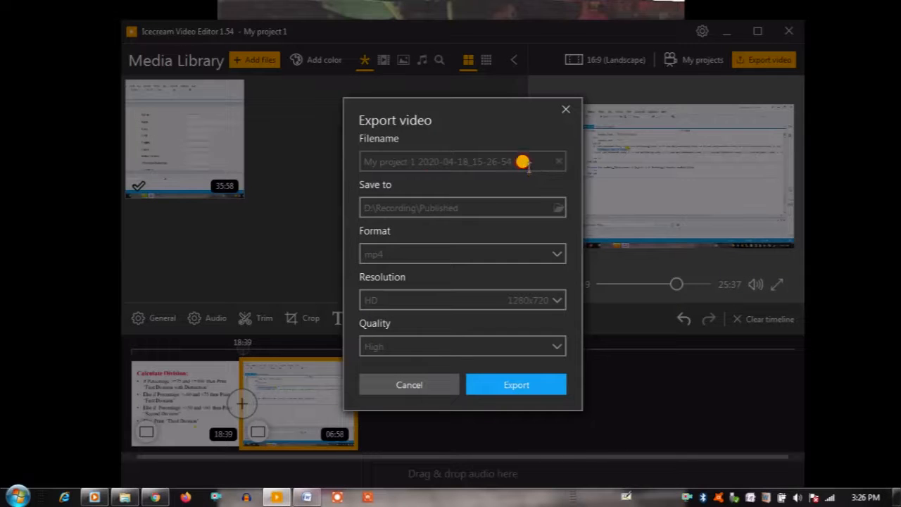
# - Export the project as Part3 to D:\Recording\Published in mp4 format, HD 1280x720 resolution and High quality
pyautogui.click(522, 161)
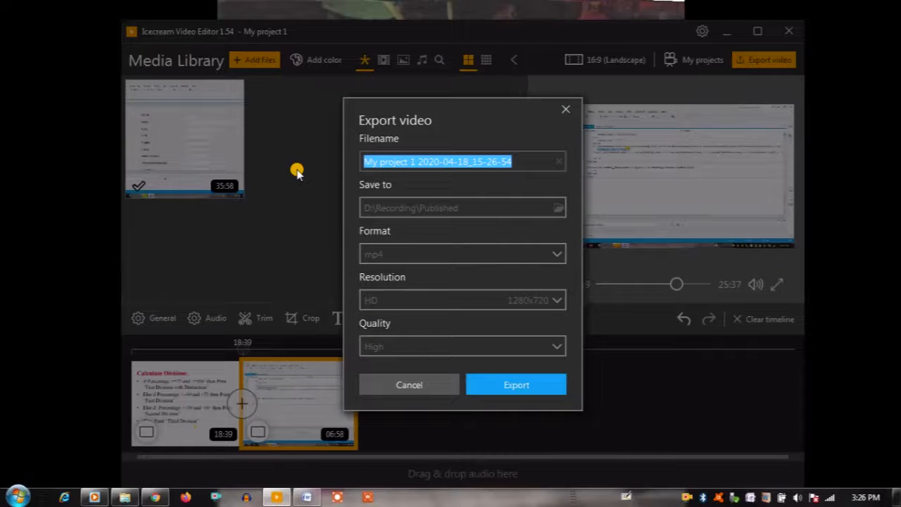
pyautogui.write('Part')
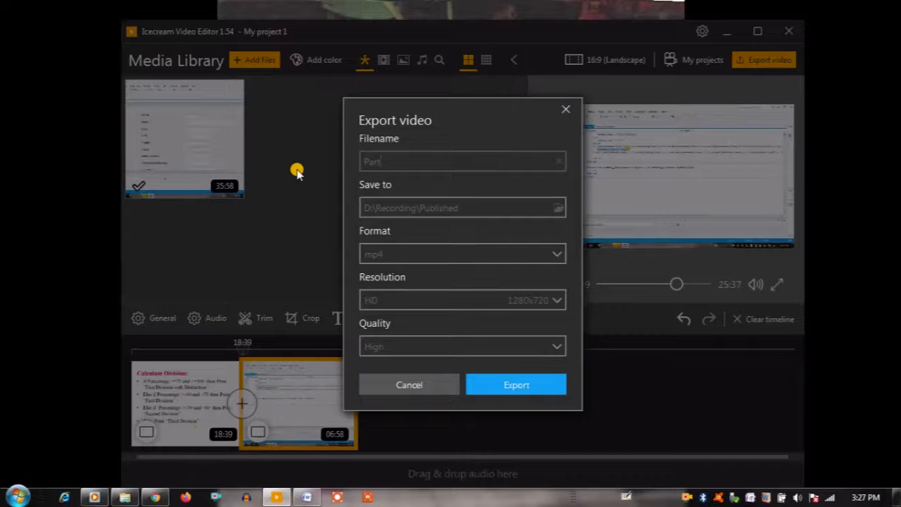
pyautogui.write('3')
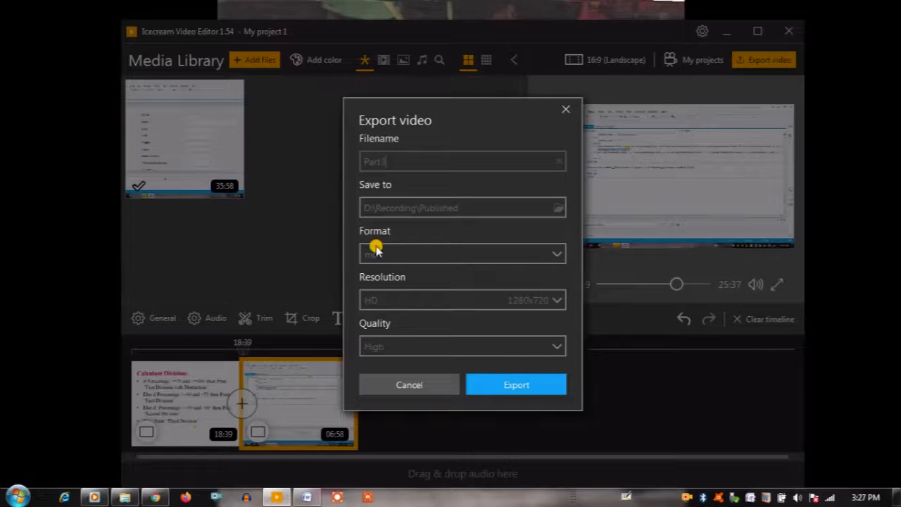
pyautogui.click(522, 387)
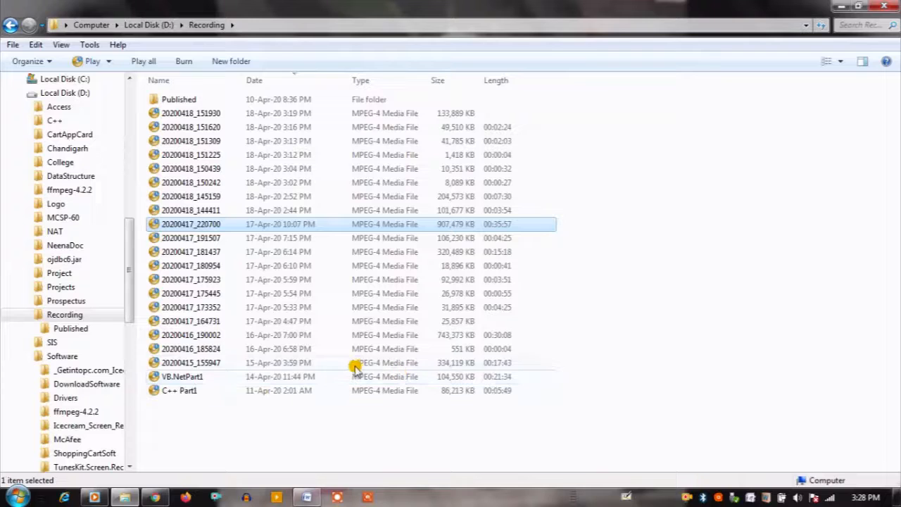
# - Check the file properties of the 20200415_155947 recording and open the Published folder inside Recording
pyautogui.rightClick(269, 363)
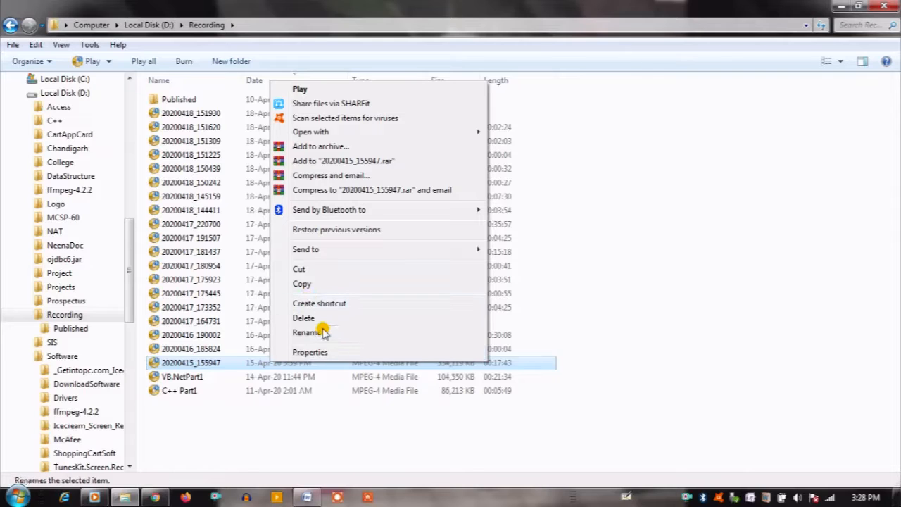
pyautogui.click(320, 352)
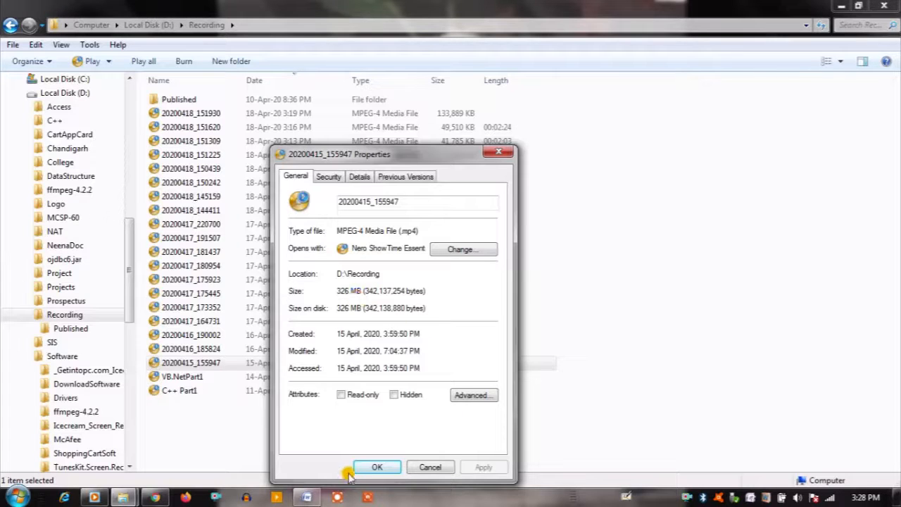
pyautogui.click(373, 468)
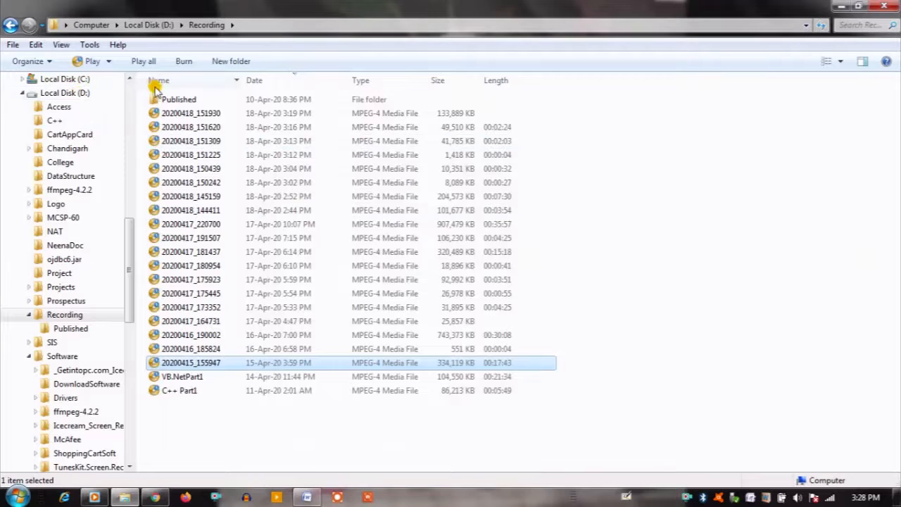
pyautogui.click(168, 100)
pyautogui.doubleClick(168, 100)
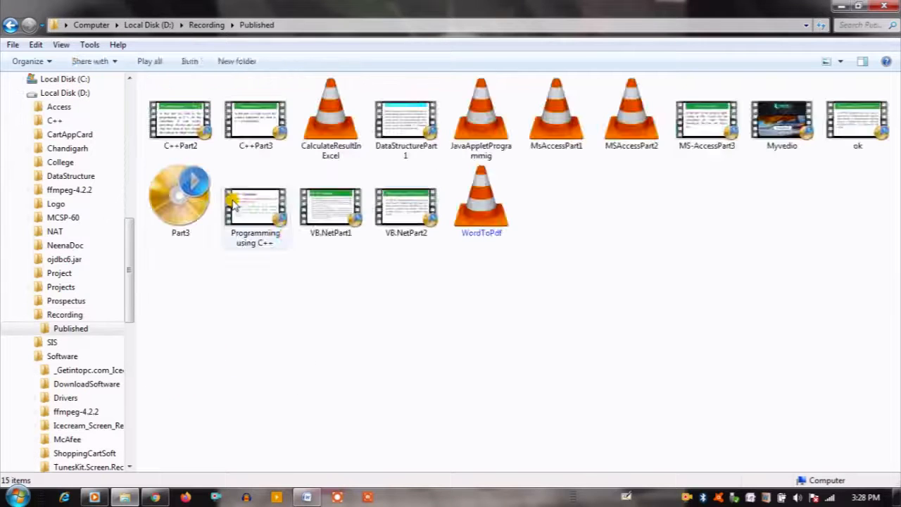